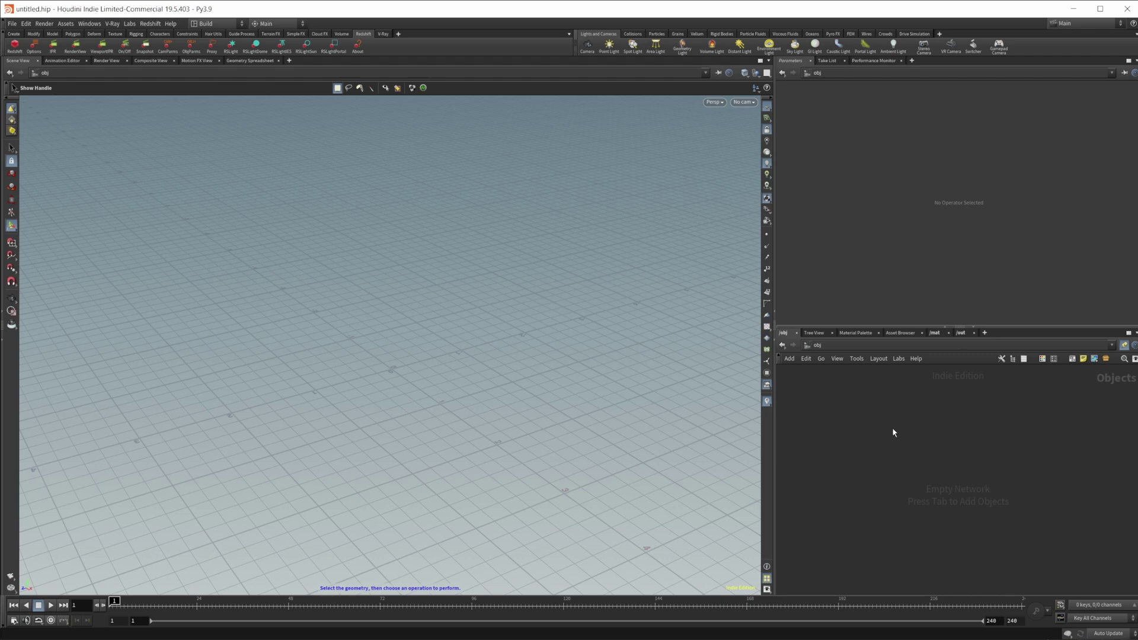
Step: Create a geo1 Geometry object and dive into its empty network
key("Tab")
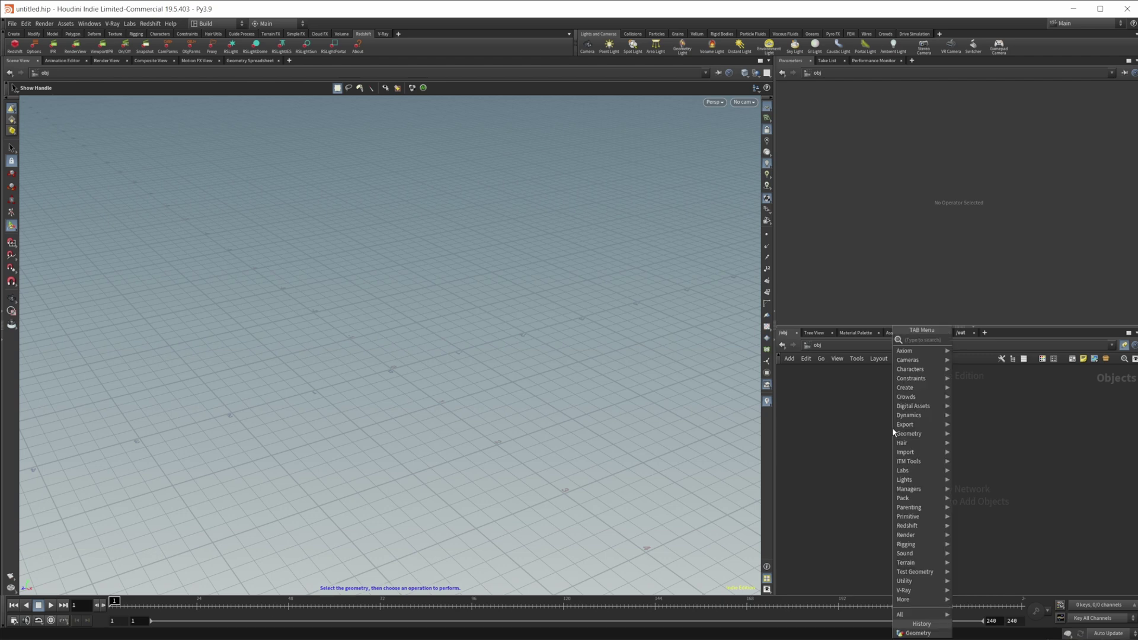
type("geo")
key("Return")
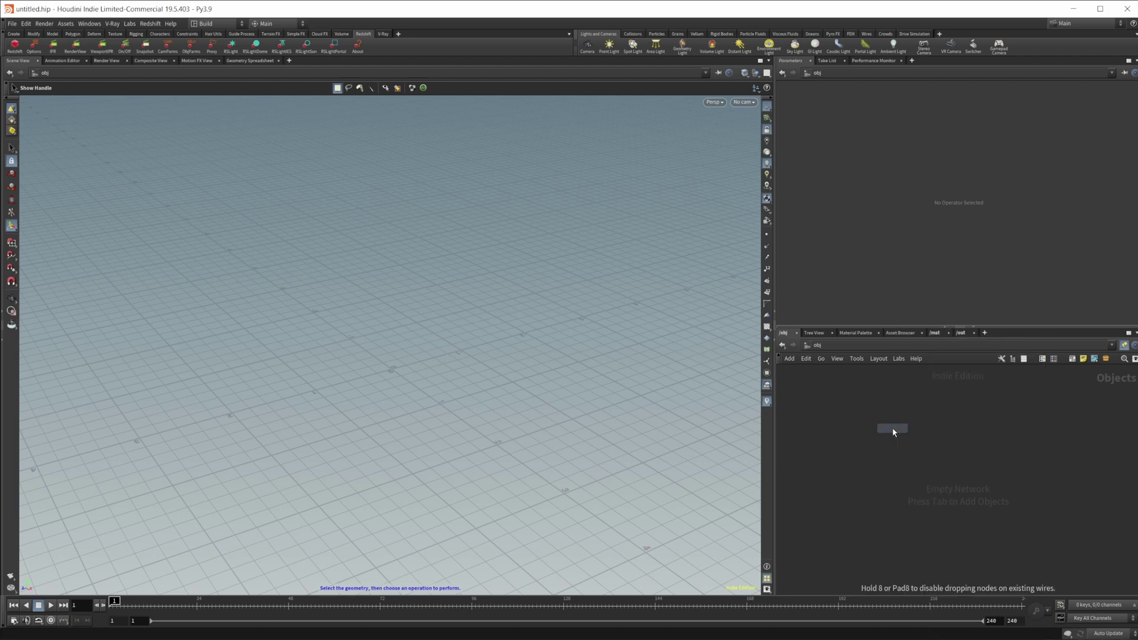
left_click(894, 432)
double_click(894, 433)
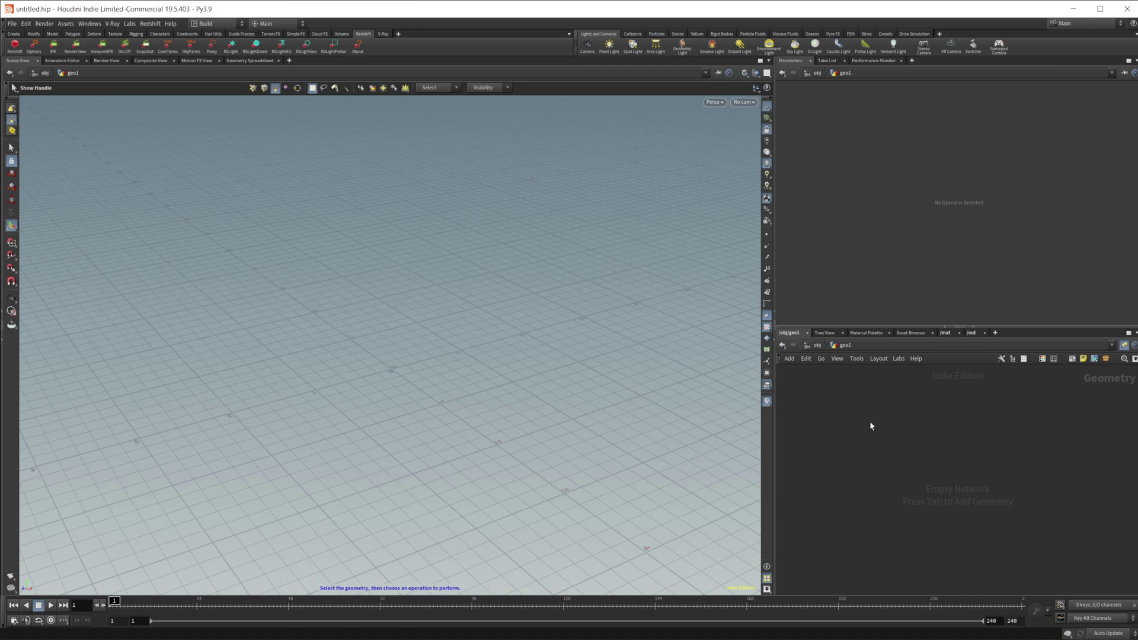
Step: Add a Sphere node inside geo1 with uniform scale 3
key("Tab")
type("sph")
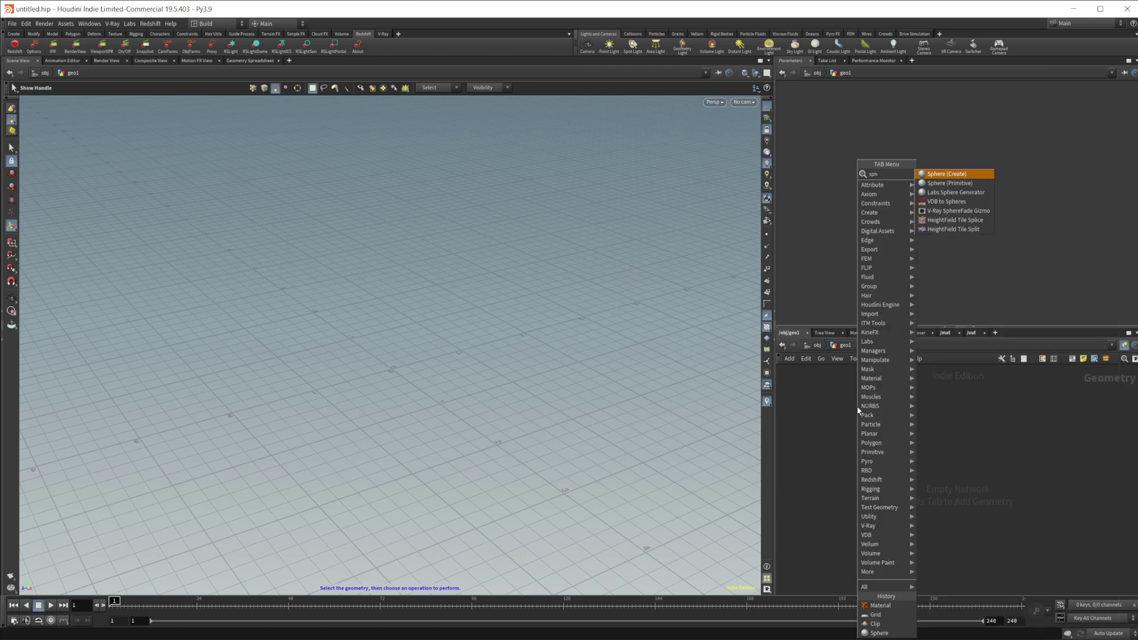
key("Return")
left_click(858, 407)
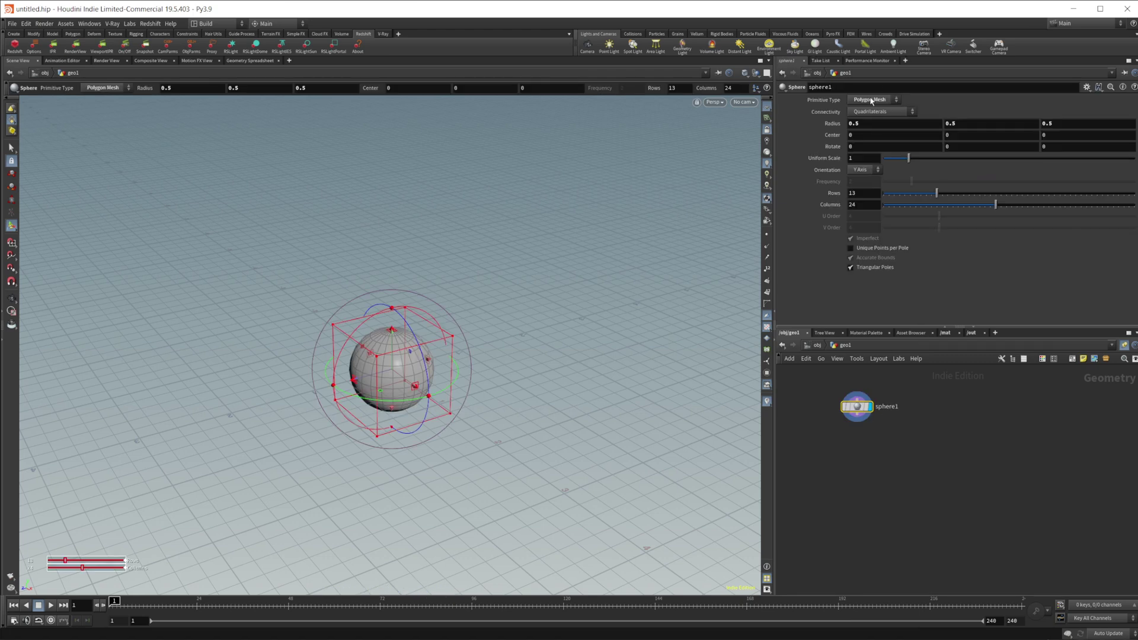
left_click(849, 158)
type("3")
key("Return")
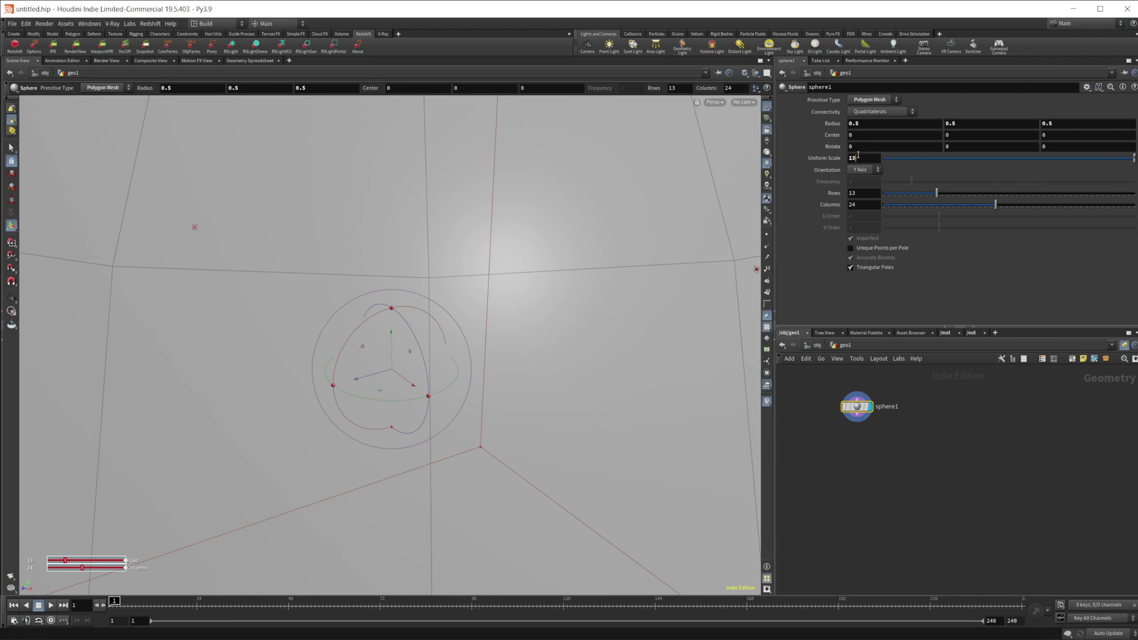
left_click_drag(858, 155, 798, 158)
type("3")
key("Return")
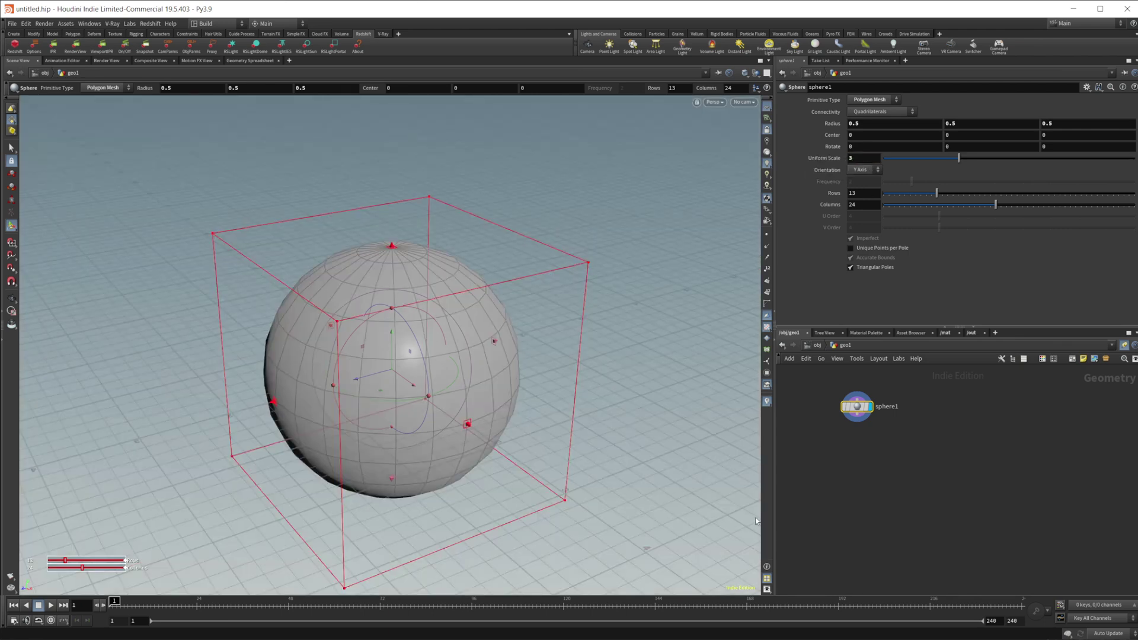
key("Escape")
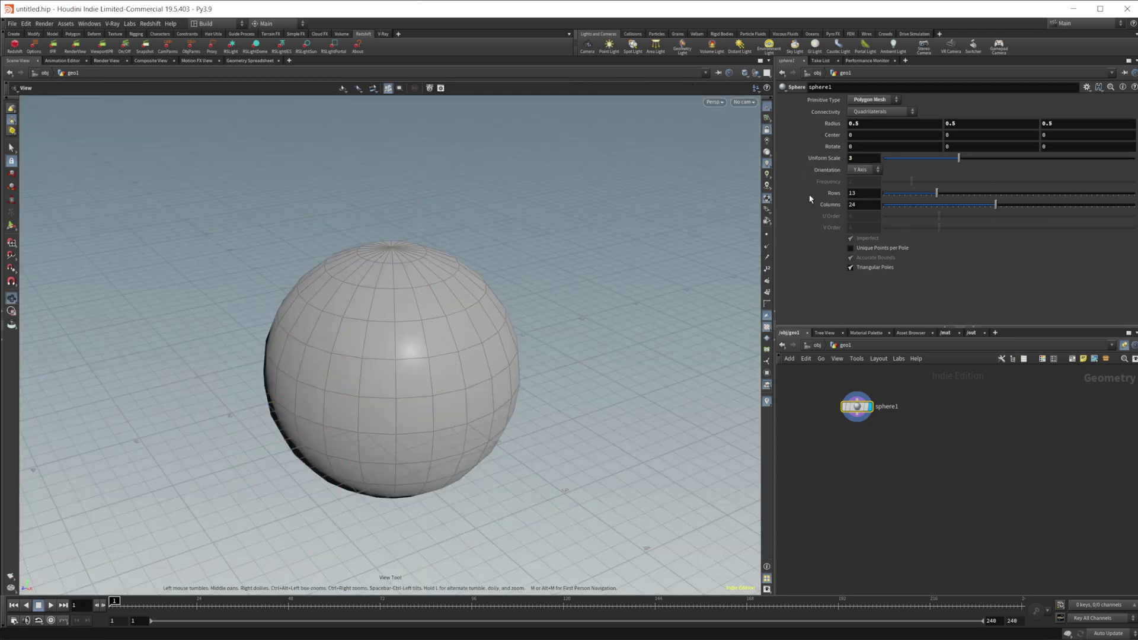
Step: Make the sphere a Polygon primitive with frequency 200
left_click(881, 100)
left_click(877, 120)
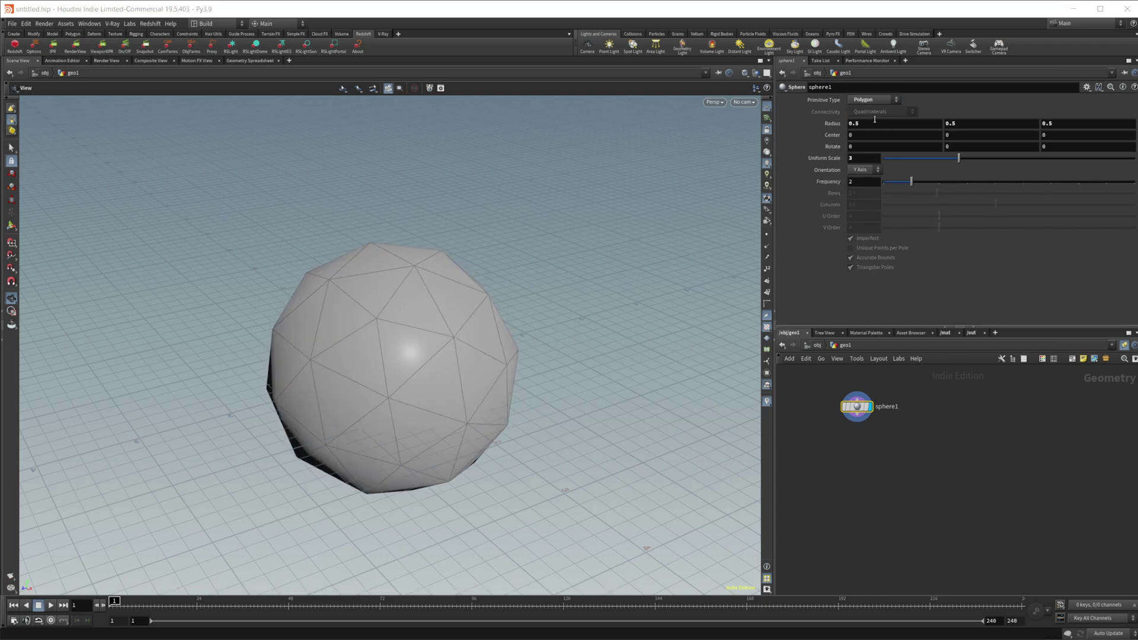
left_click(863, 182)
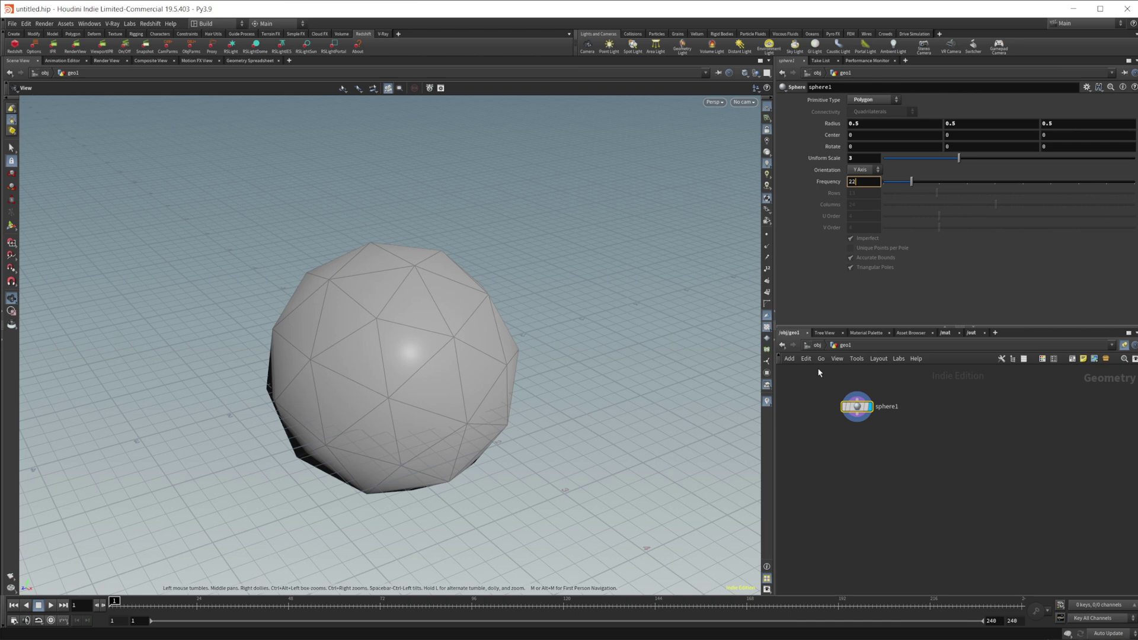
type("200")
key("Return")
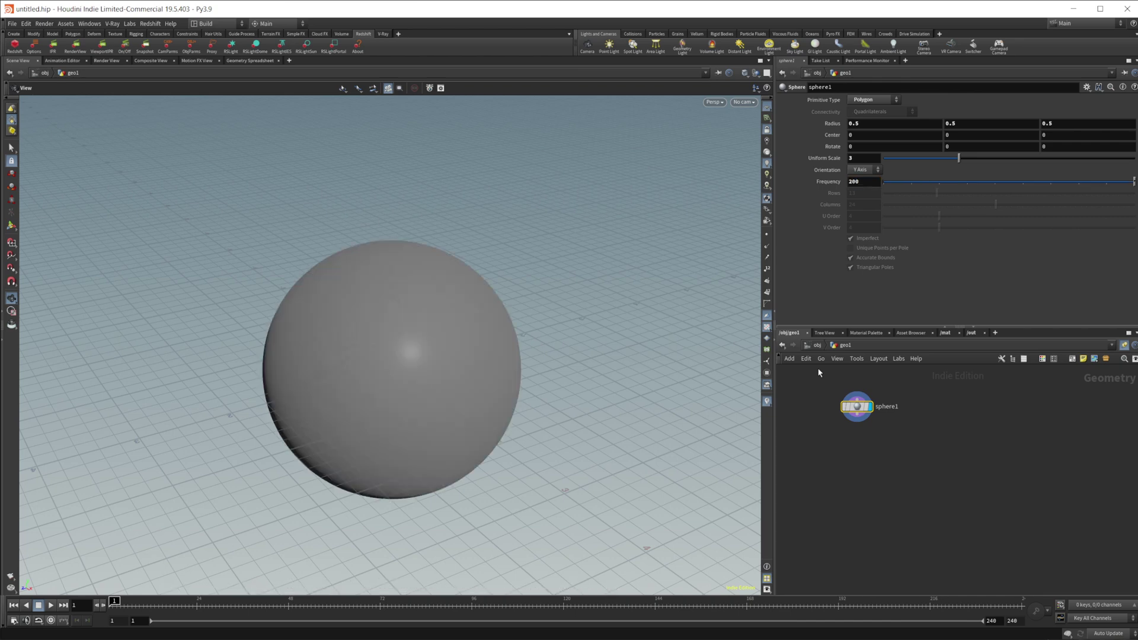
left_click_drag(392, 427, 390, 426)
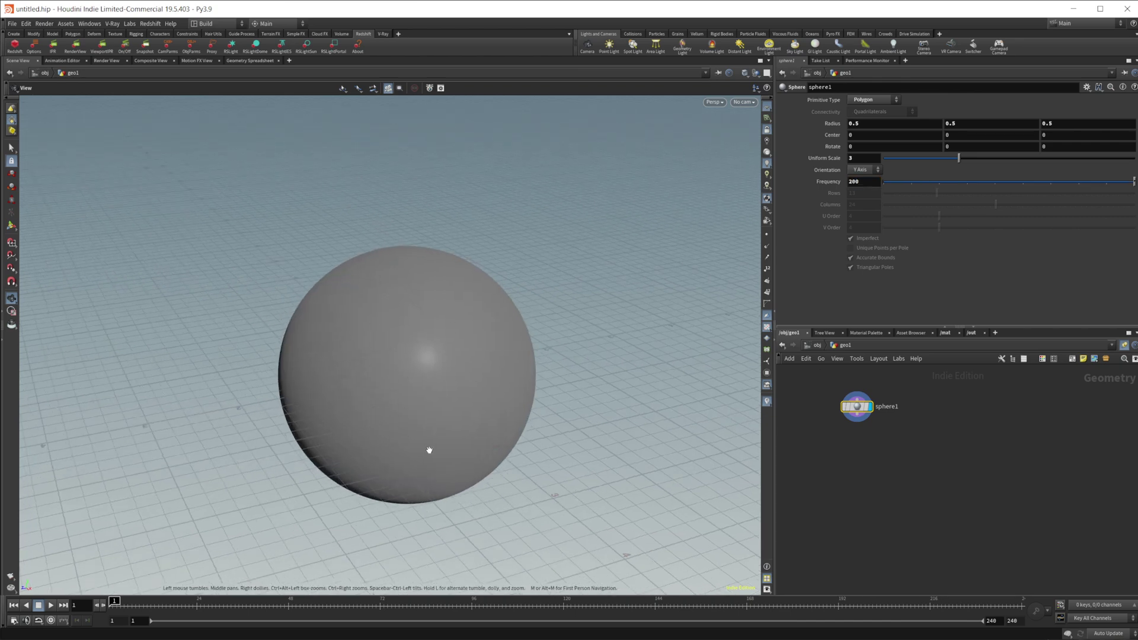
middle_click_drag(861, 472, 881, 461)
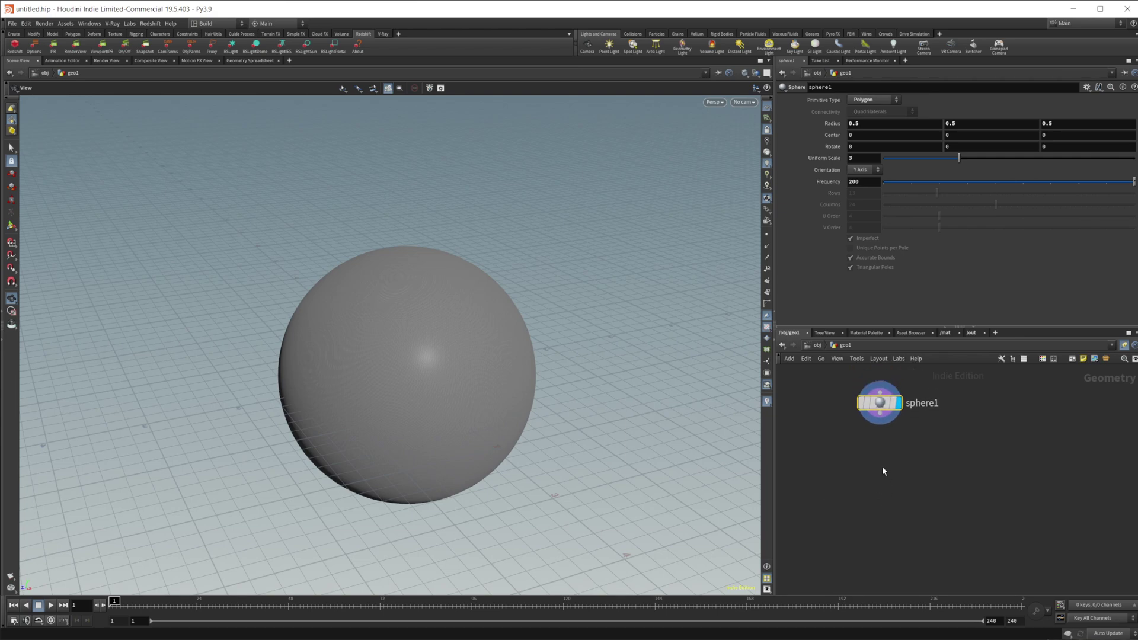
Step: Add a Clip node below sphere1 to cut it into a hemisphere
key("Tab")
type("clip")
key("Return")
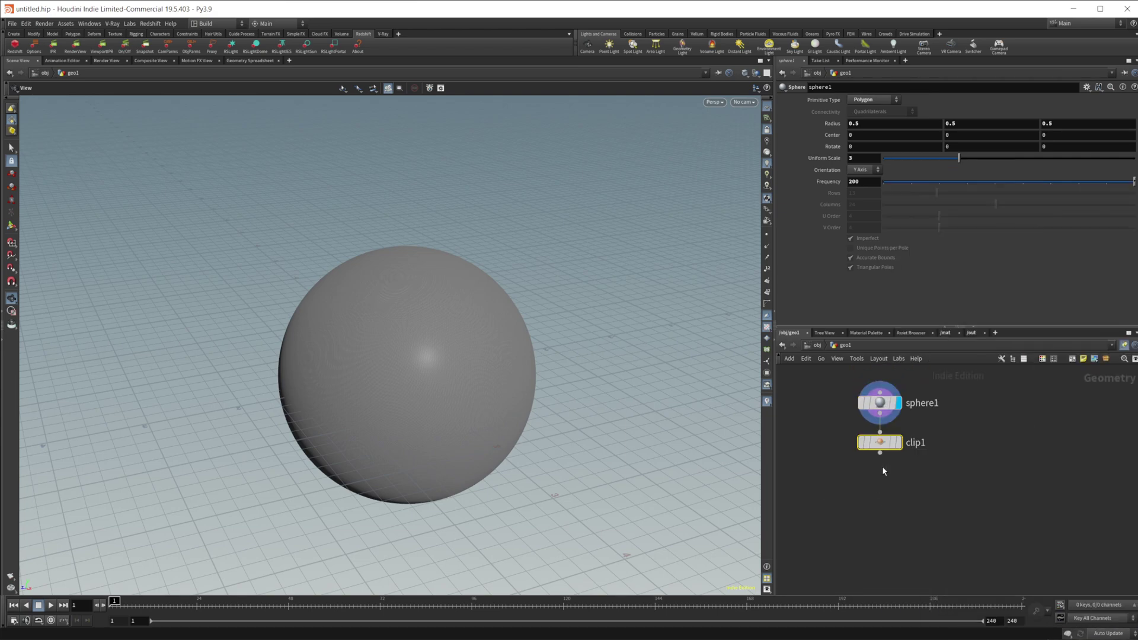
left_click(882, 466)
left_click_drag(560, 423, 533, 303)
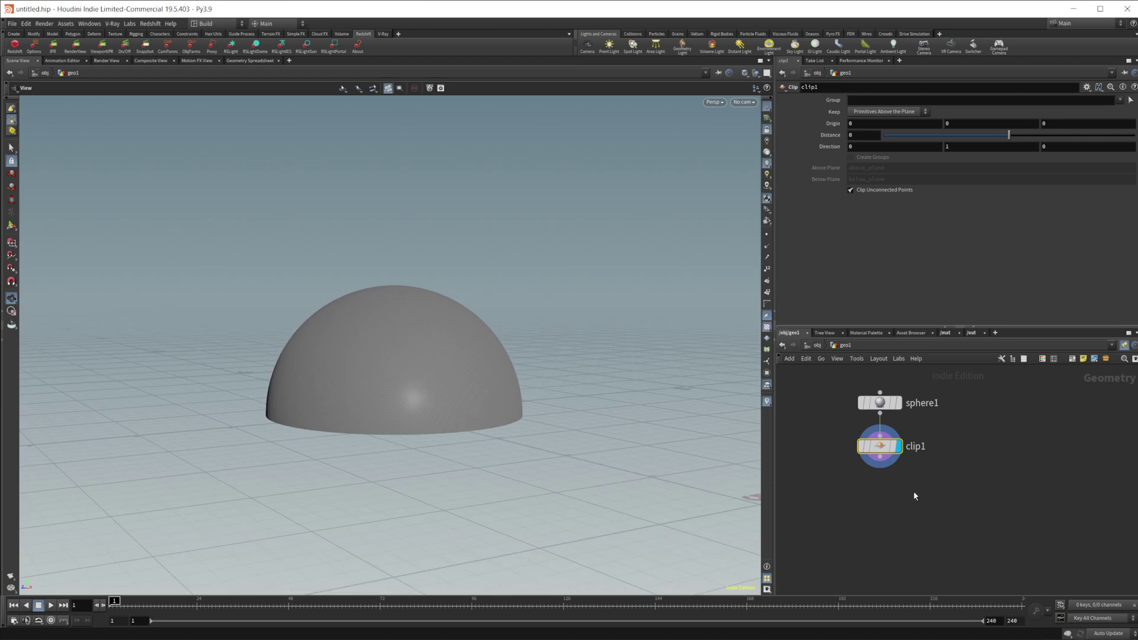
middle_click_drag(912, 492, 931, 488)
Step: Add a Material node below clip1 and return to the object level
key("Tab")
type("mat")
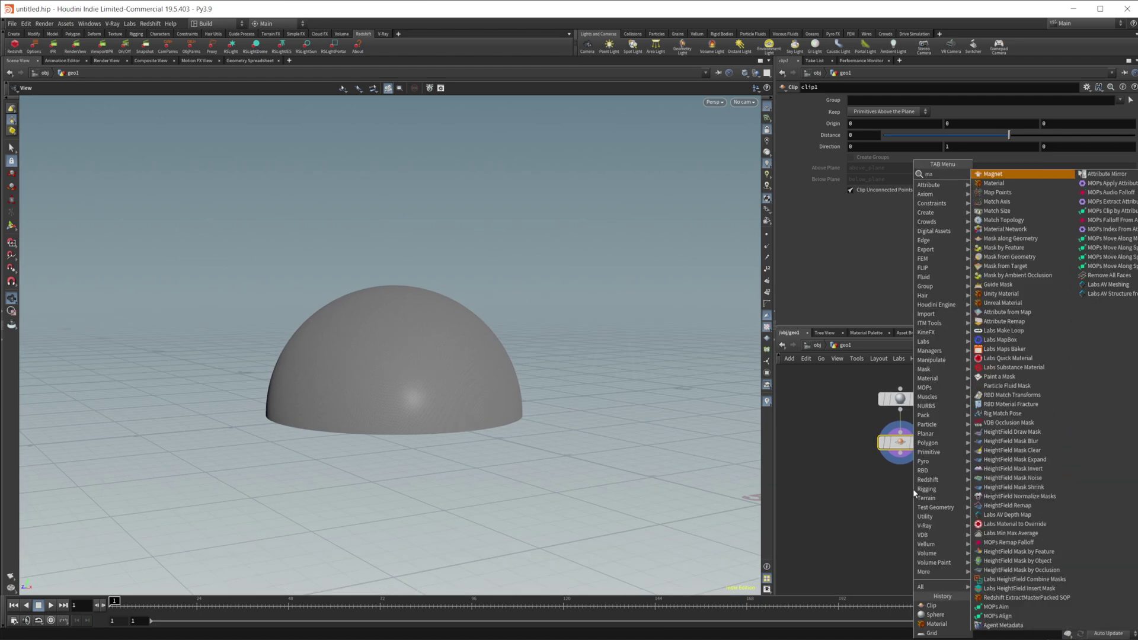
key("Return")
left_click(914, 494)
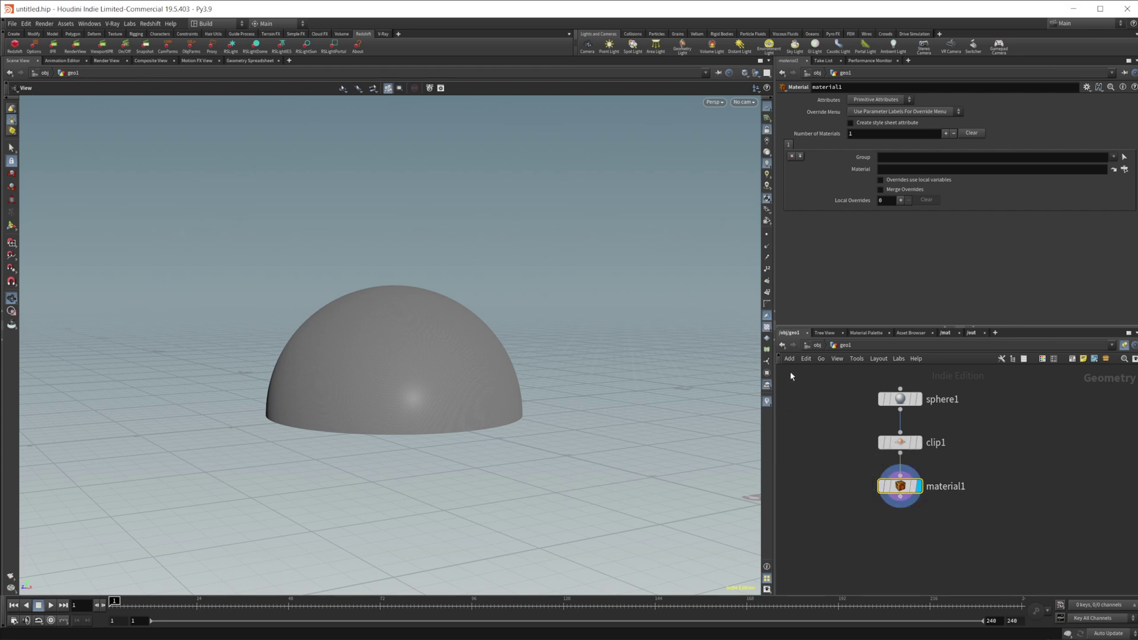
left_click(817, 348)
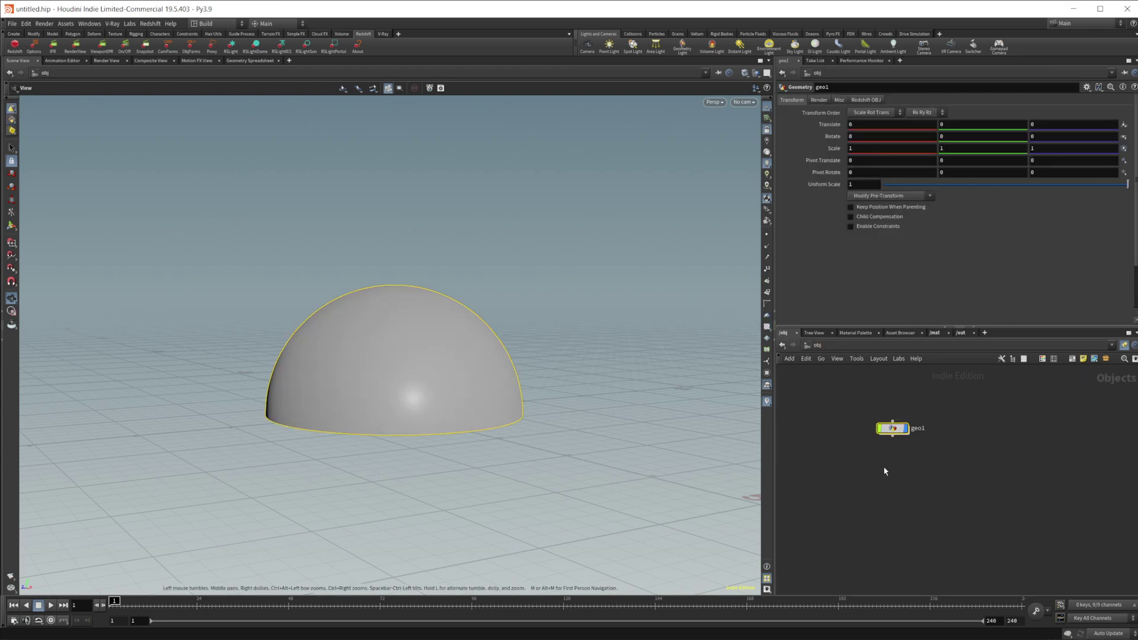
Step: Create a second Geometry object, geo2, below geo1 and dive inside it
key("Tab")
type("geo")
key("Return")
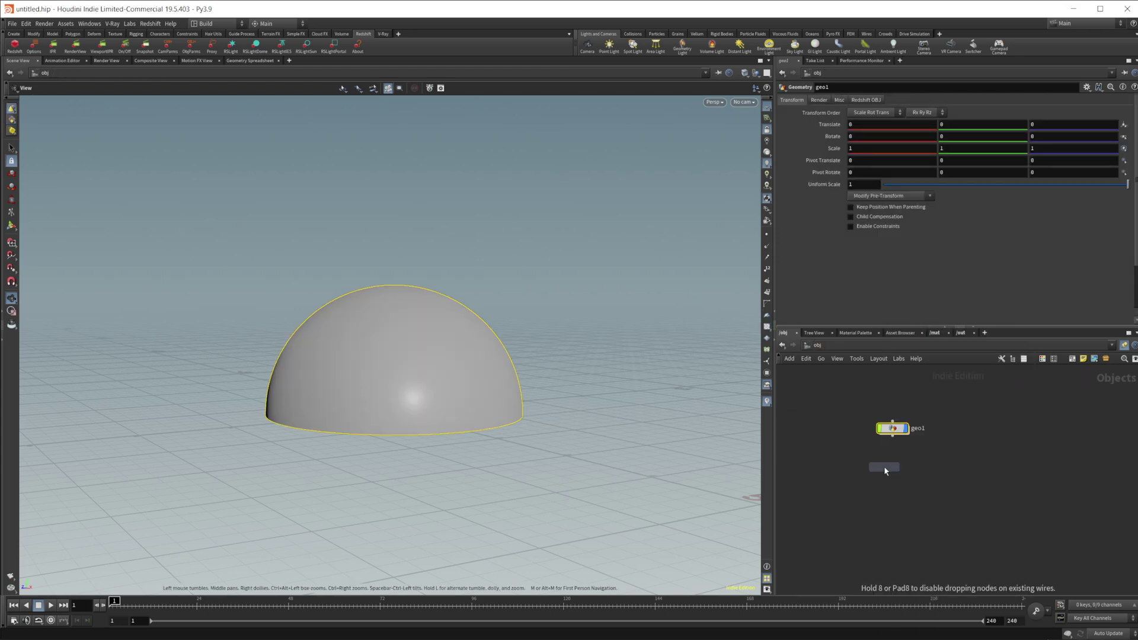
left_click(894, 469)
double_click(891, 471)
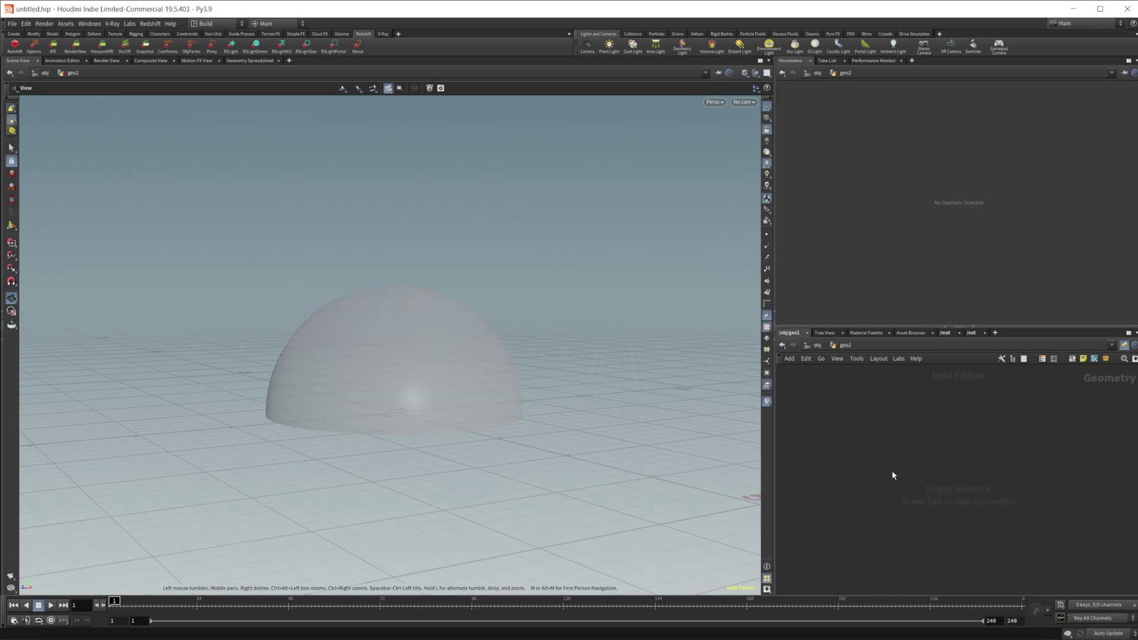
Step: Add a Grid node sized 50 by 50 as the ground plane
key("Tab")
key("Return")
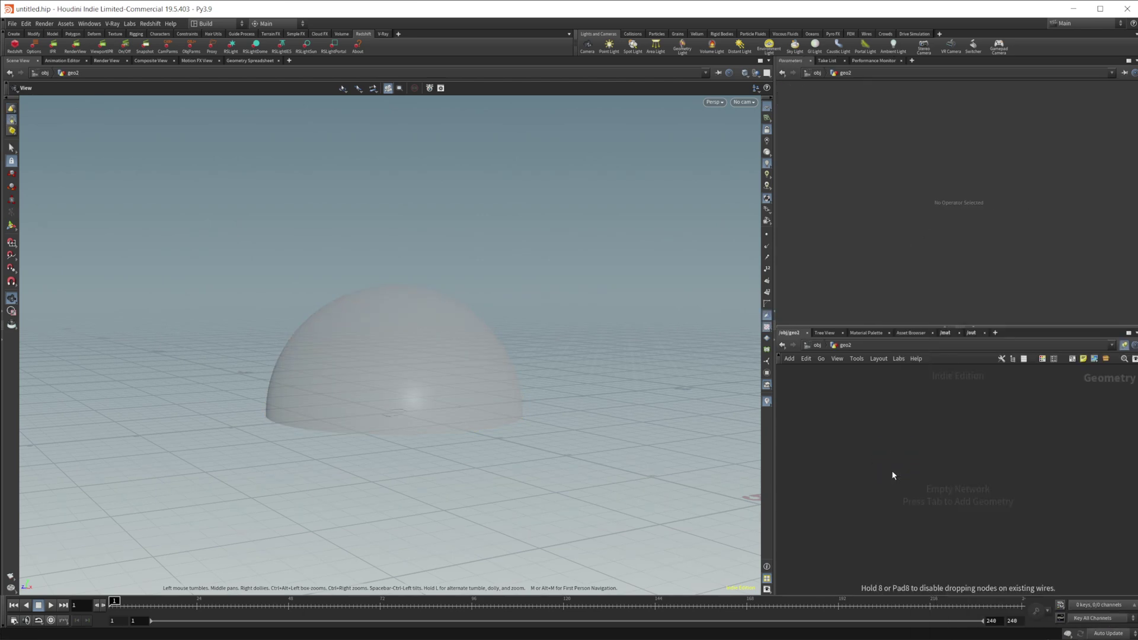
left_click(892, 473)
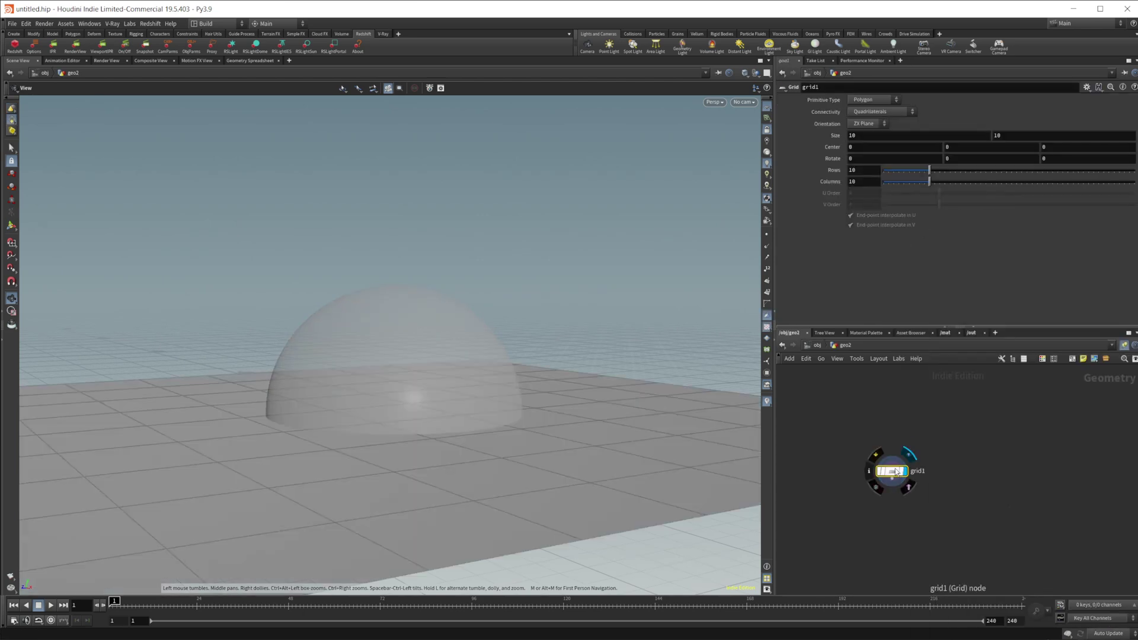
left_click(876, 136)
type("50")
key("Tab")
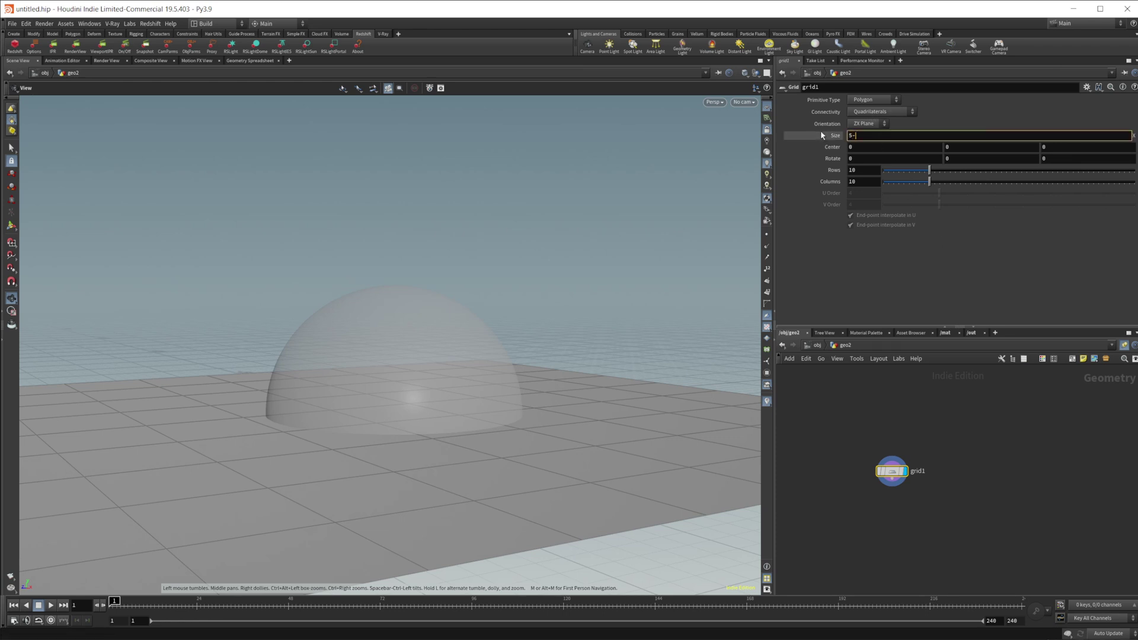
type("50")
key("Return")
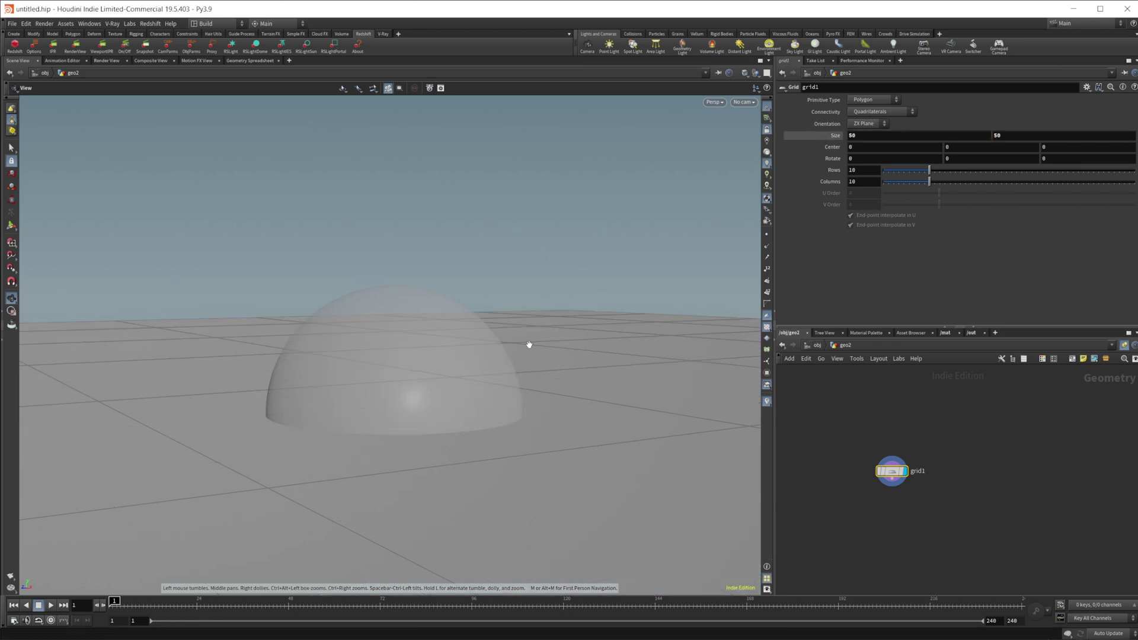
left_click_drag(529, 342, 376, 330)
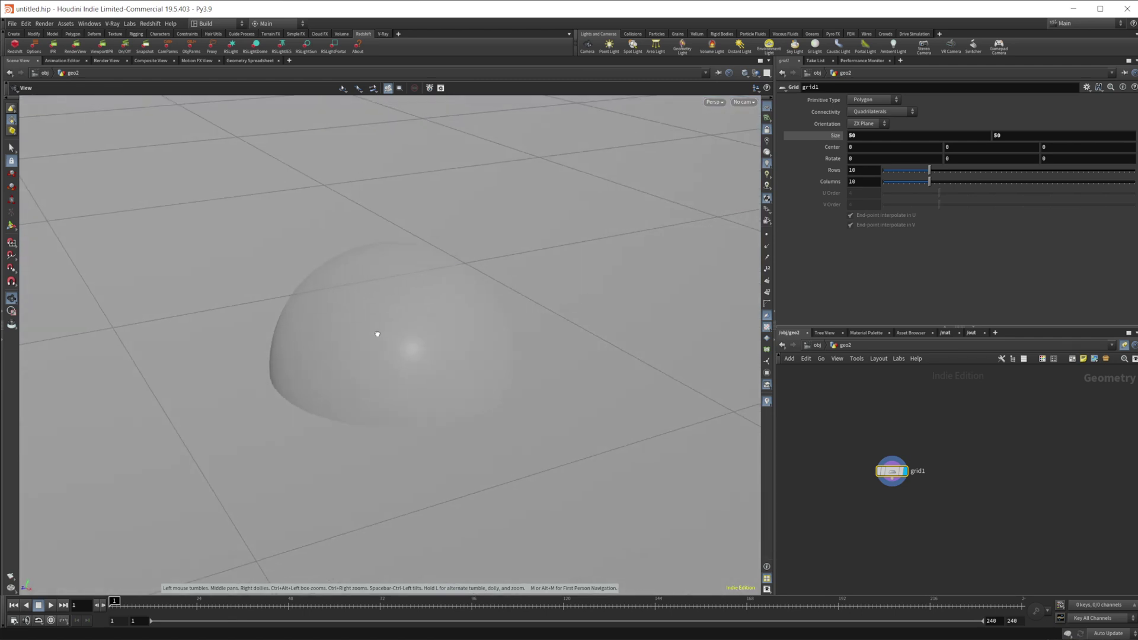
Step: Add a cam1 camera matching the current view, then show the empty /mat network
left_click(817, 345)
left_click(898, 435)
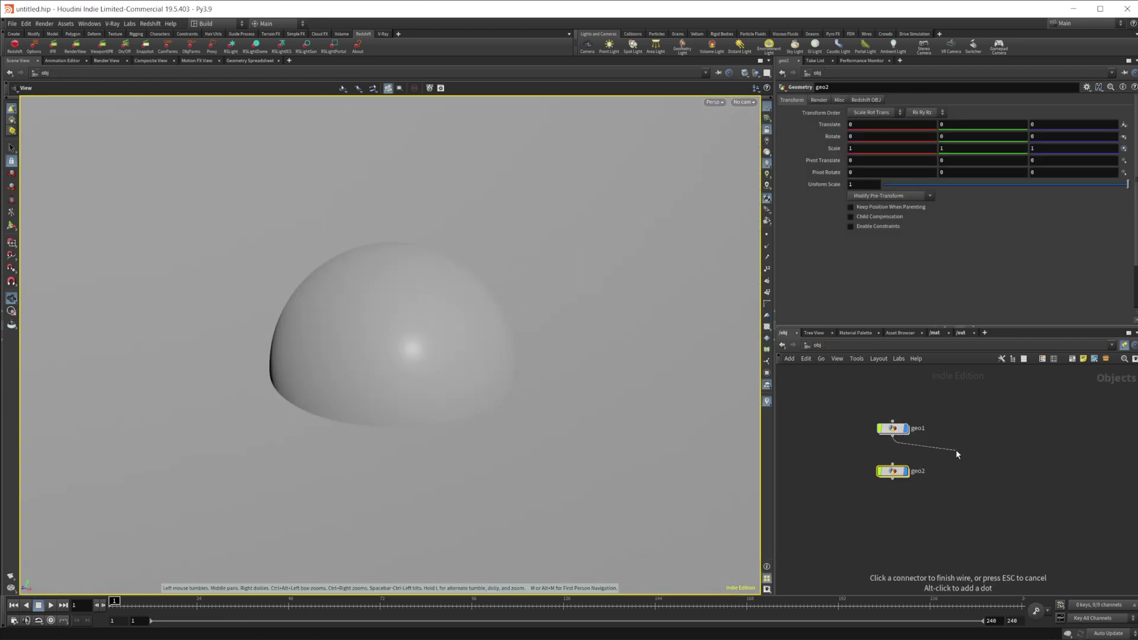
left_click(955, 450)
left_click(587, 48, "ctrl")
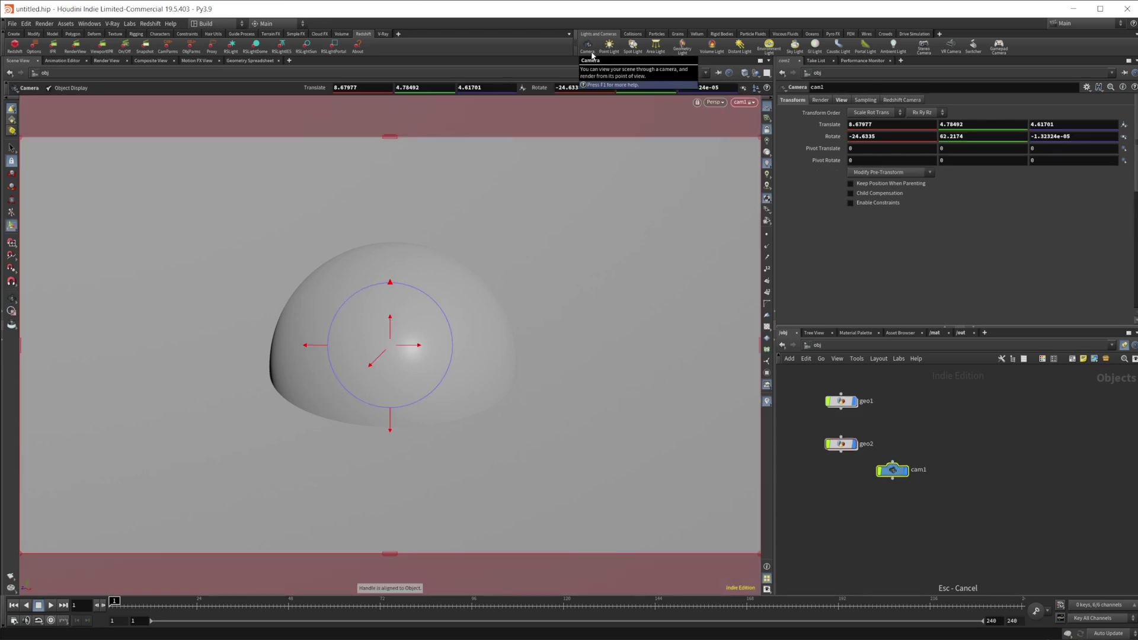
left_click_drag(893, 471, 958, 403)
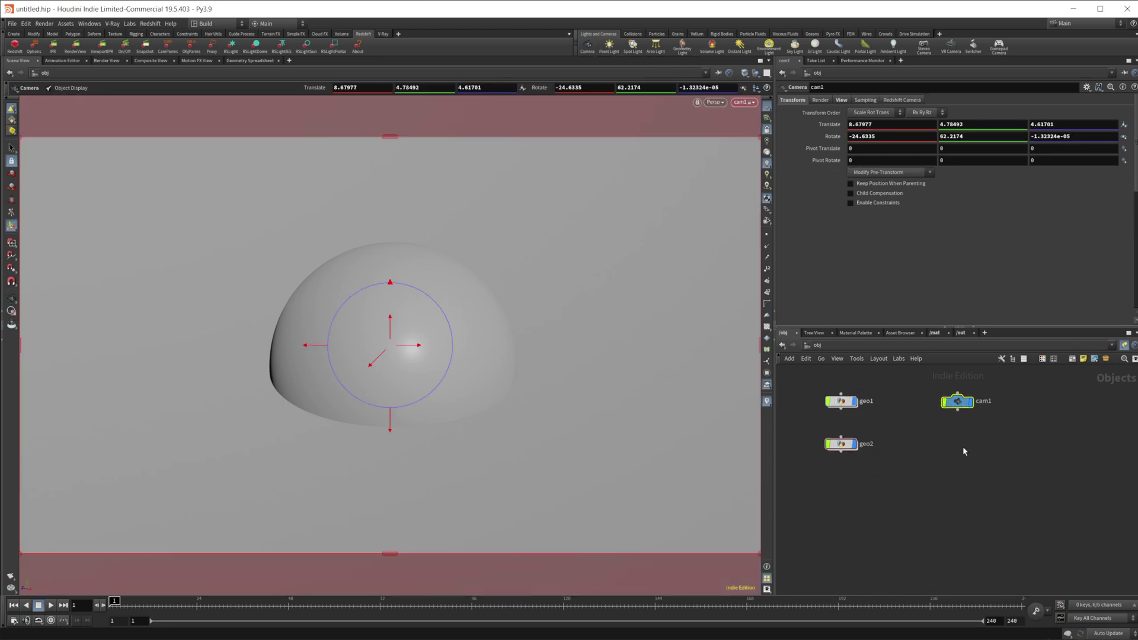
left_click(960, 333)
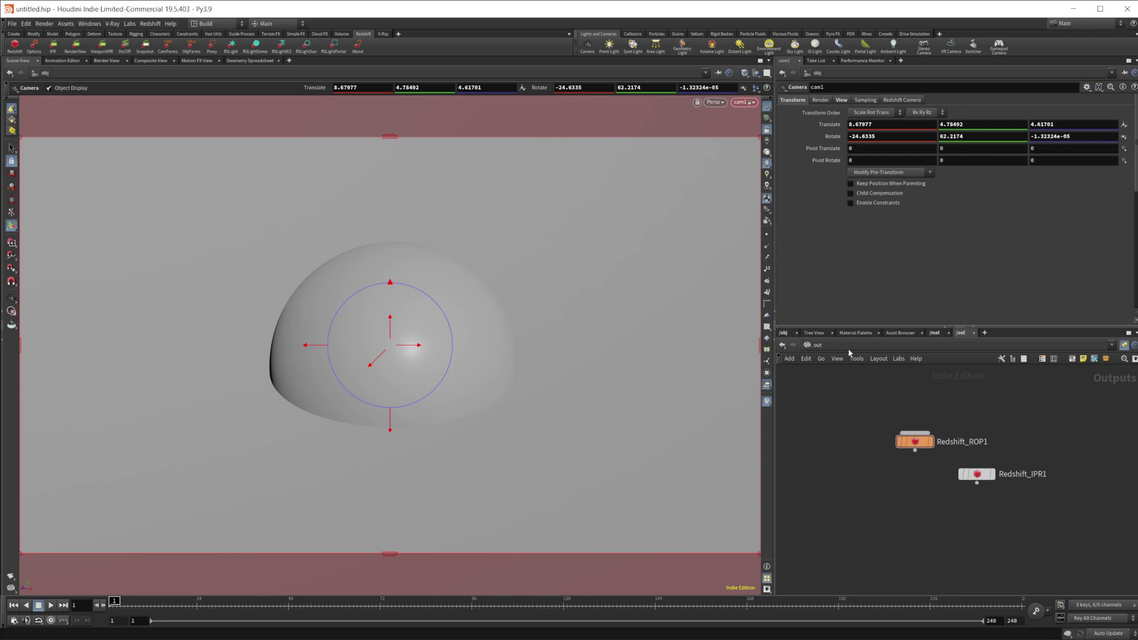
left_click(935, 333)
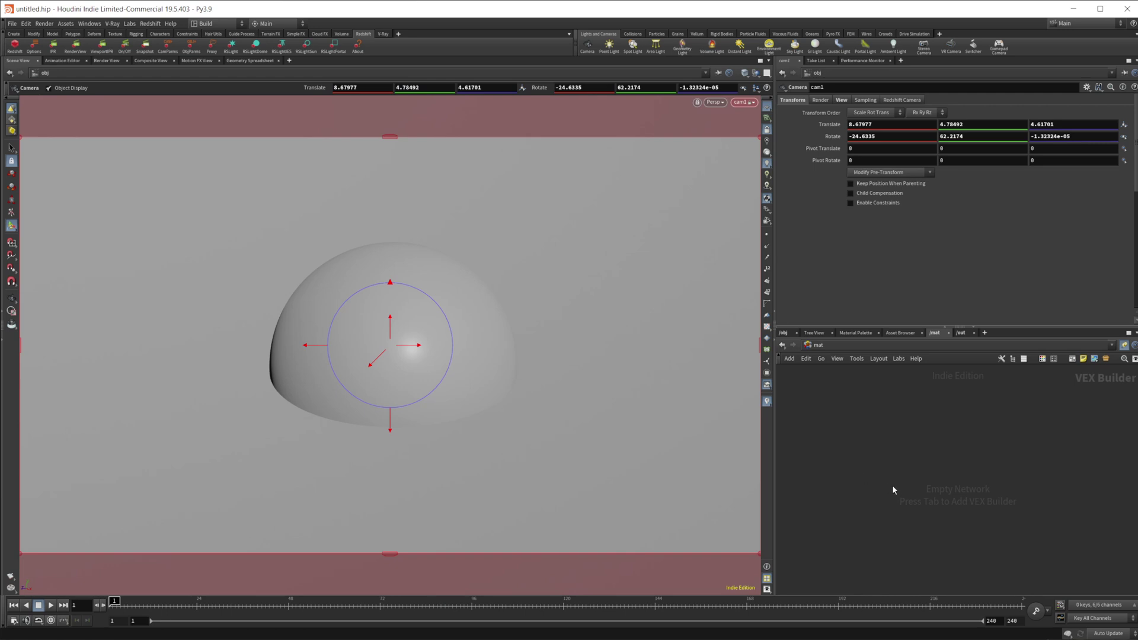
Step: Add an RS Material Builder in /mat and rename it shield
key("Tab")
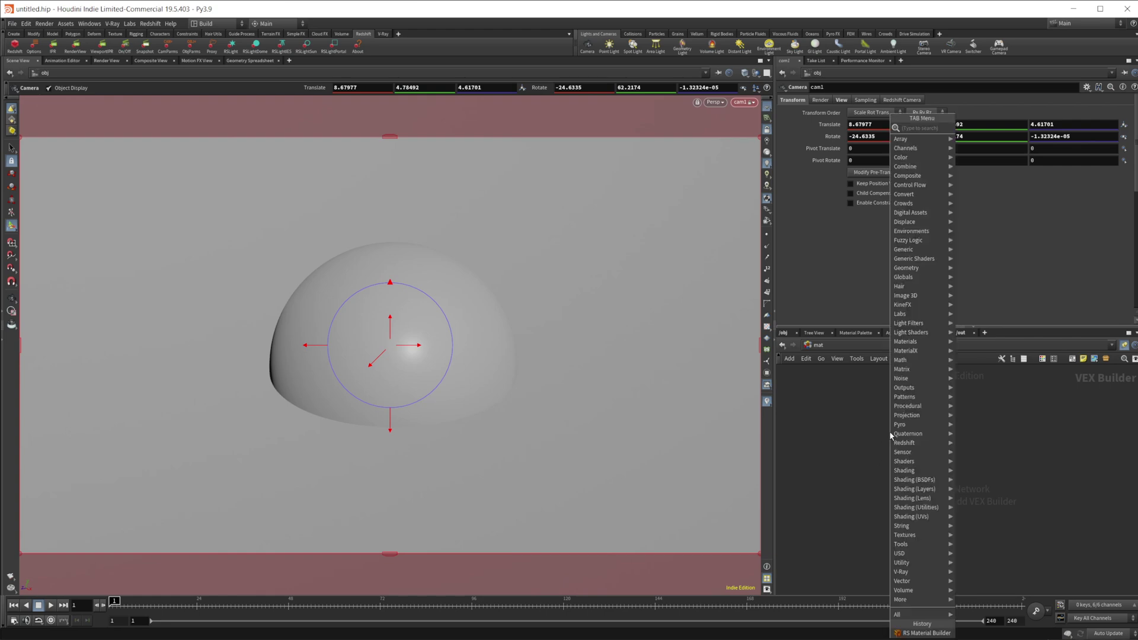
type("rs mt")
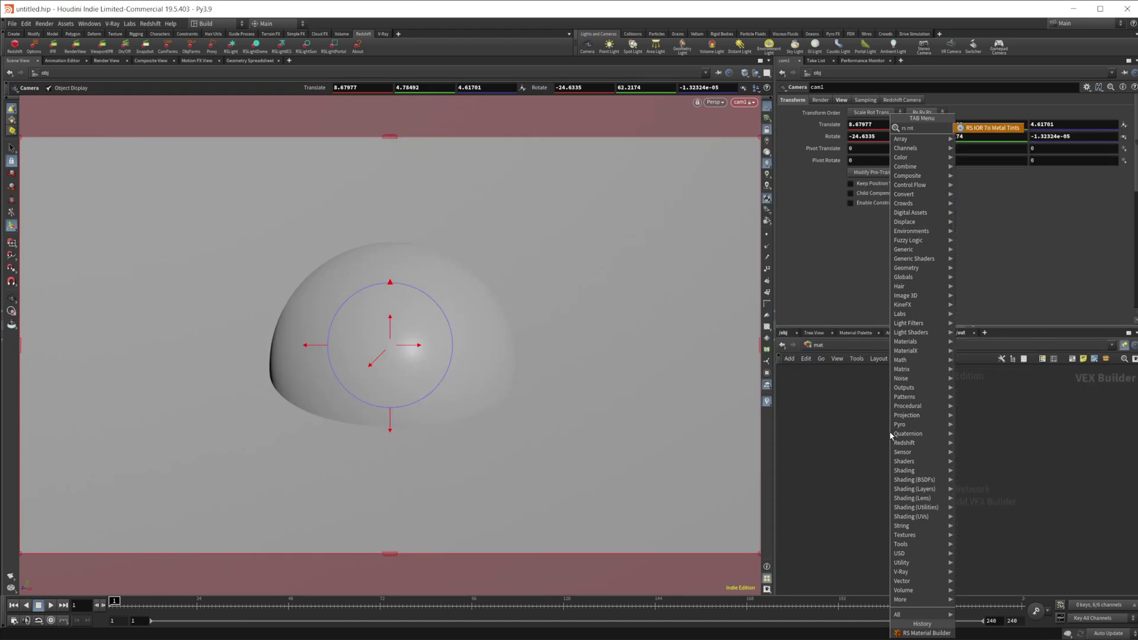
key("BackSpace")
key("BackSpace")
type("at")
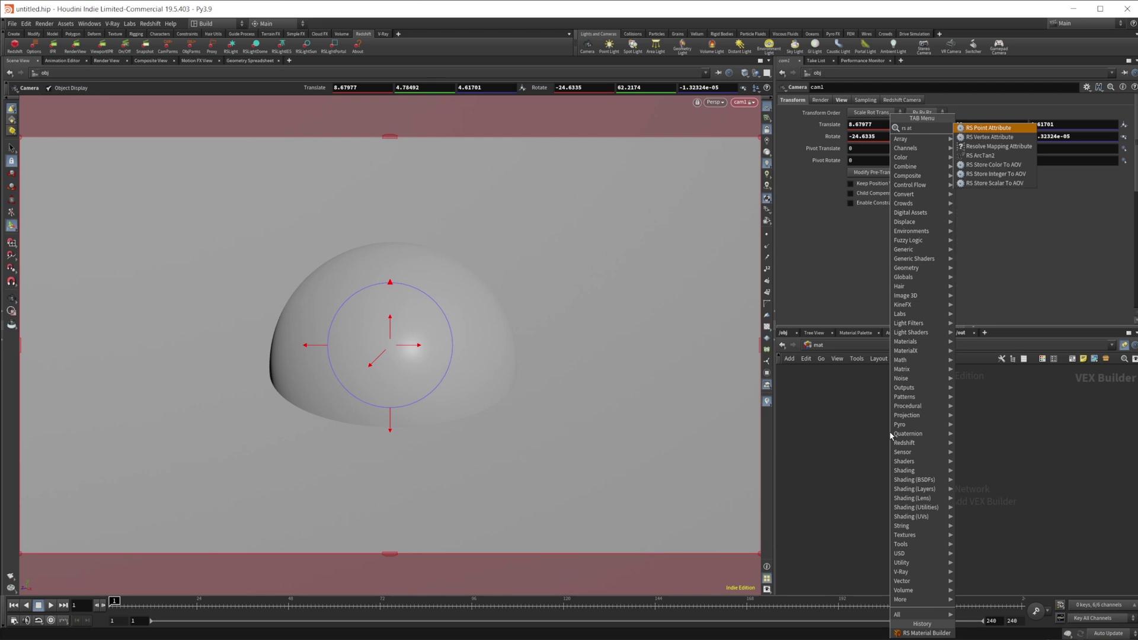
key("BackSpace")
key("BackSpace")
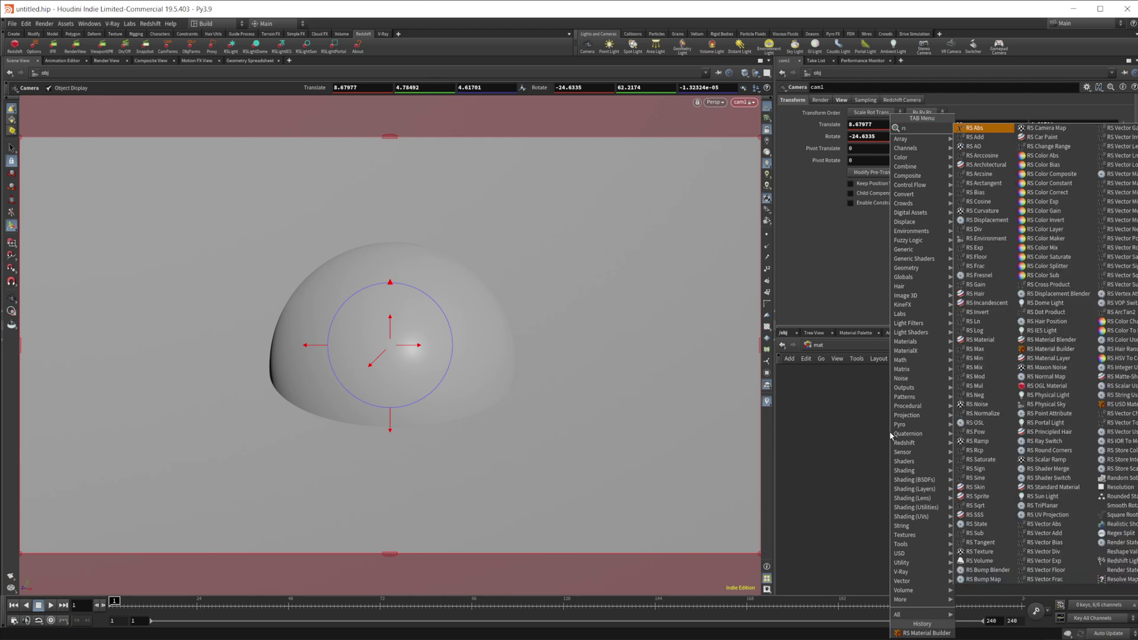
type("bu")
key("Down")
key("Down")
key("Return")
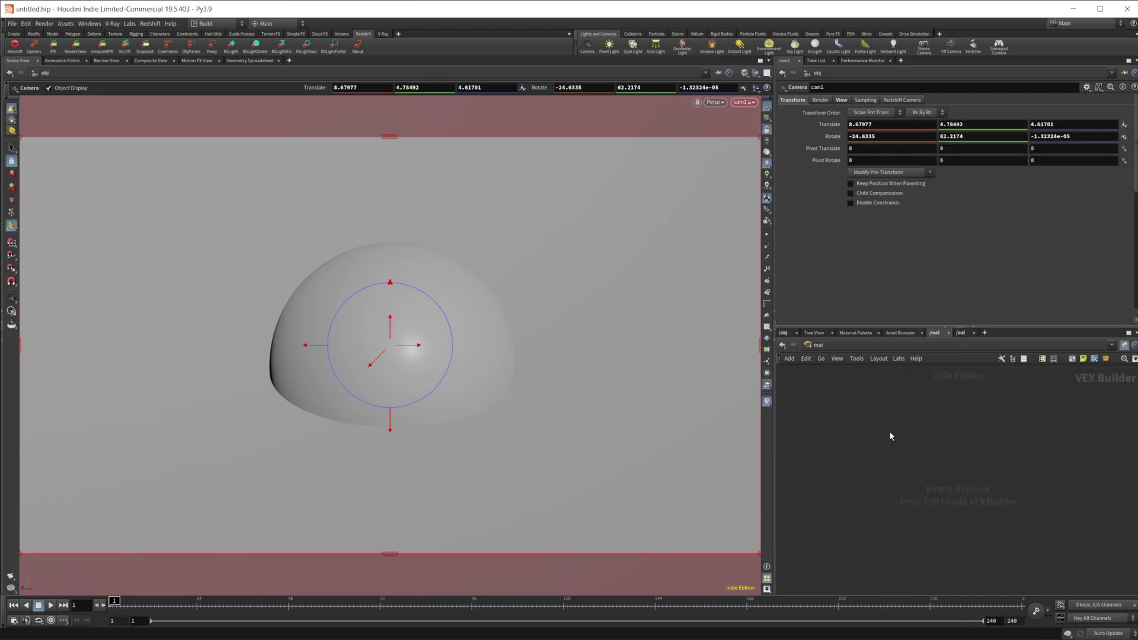
left_click(890, 434)
double_click(895, 420)
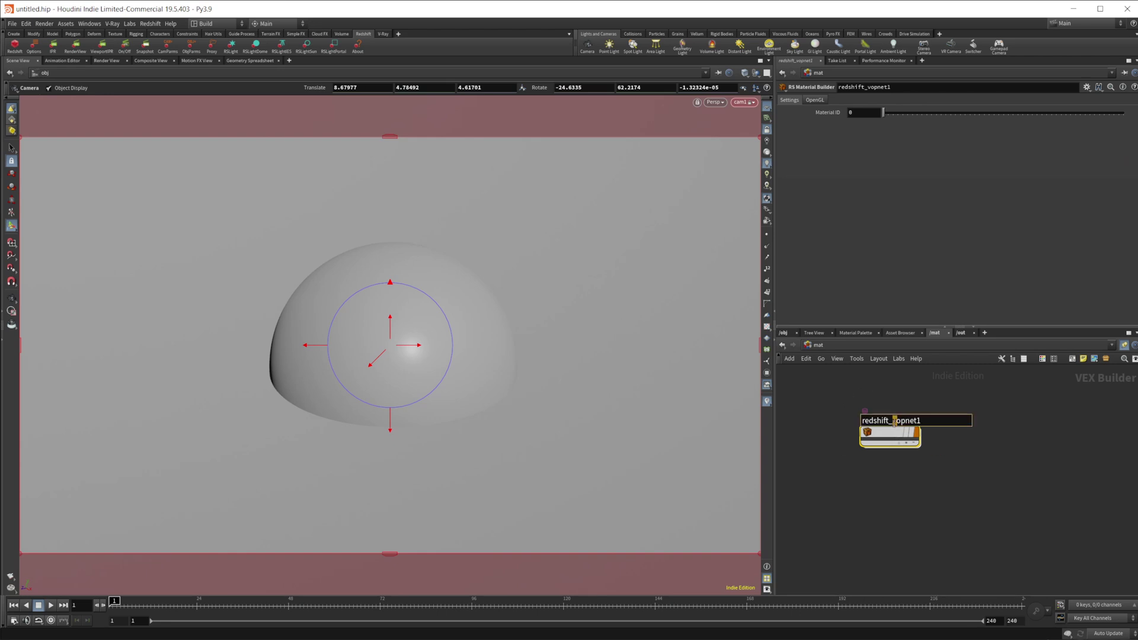
key("ctrl+a")
type("shield")
key("Return")
Step: Duplicate the shield builder and rename the copy ground
key("ctrl+c")
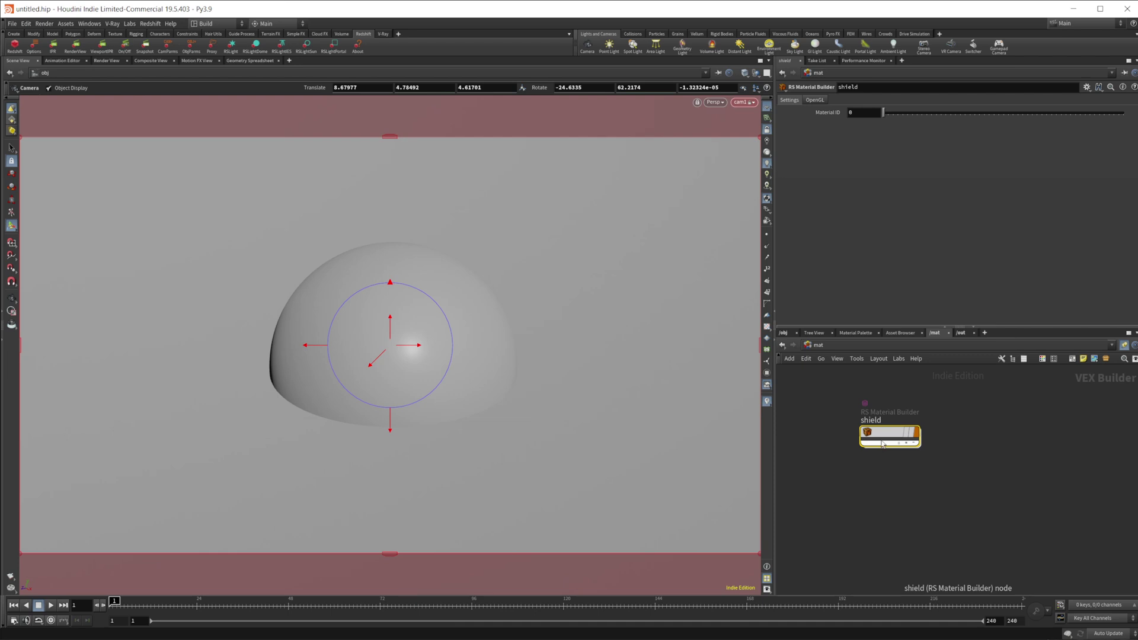
key("ctrl+v")
double_click(877, 473)
type("ground")
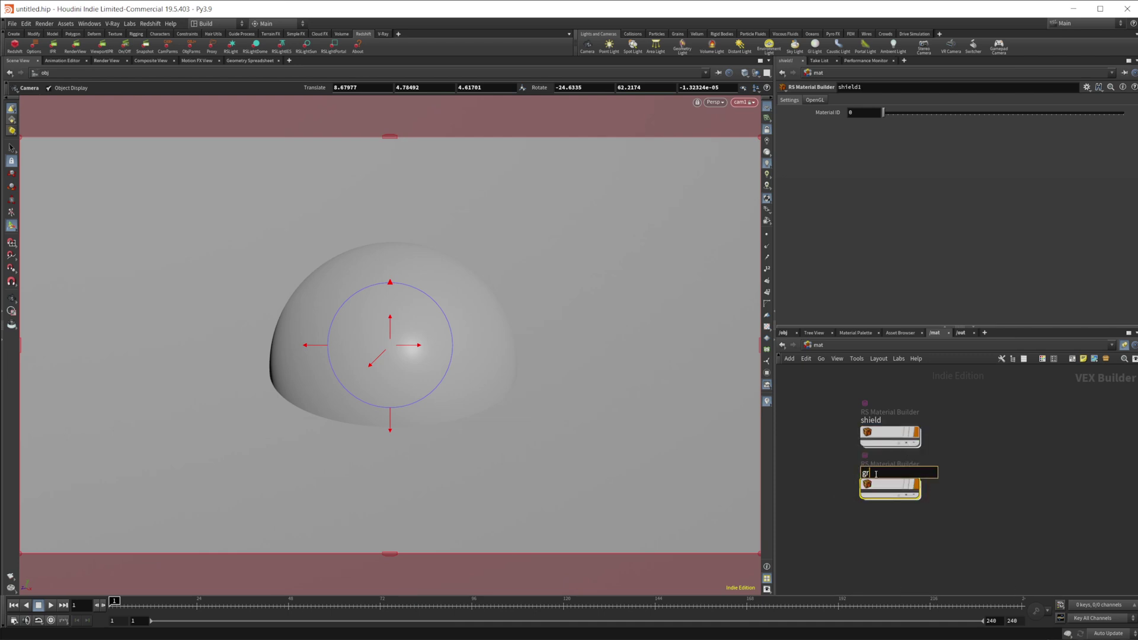
key("Return")
left_click(783, 334)
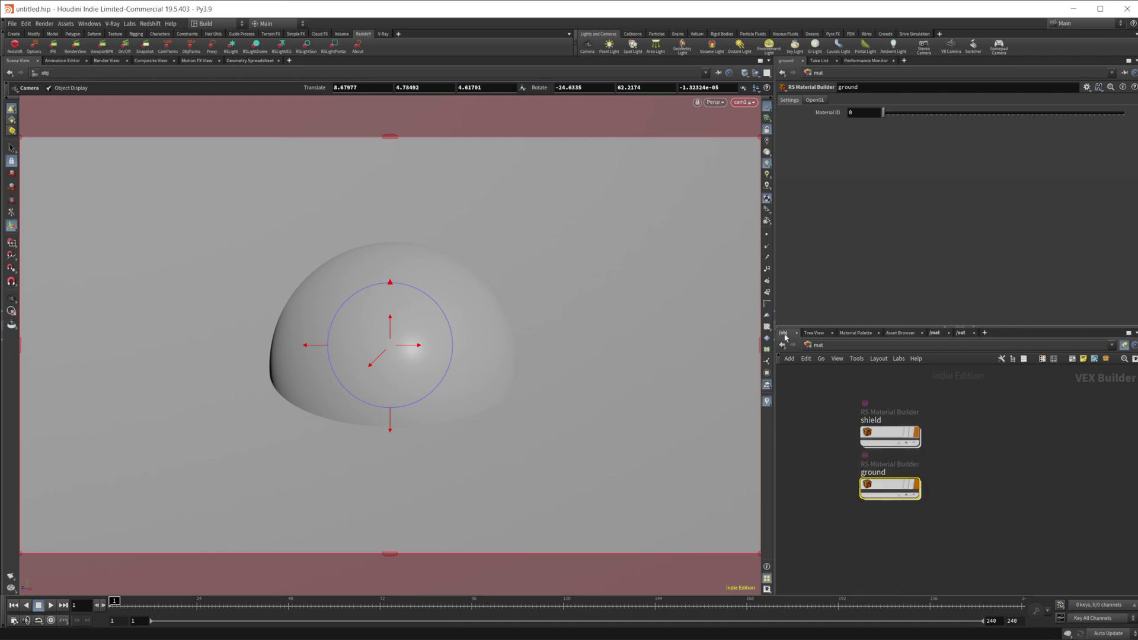
Step: Assign /mat/shield in the half-sphere's material1 node
double_click(841, 404)
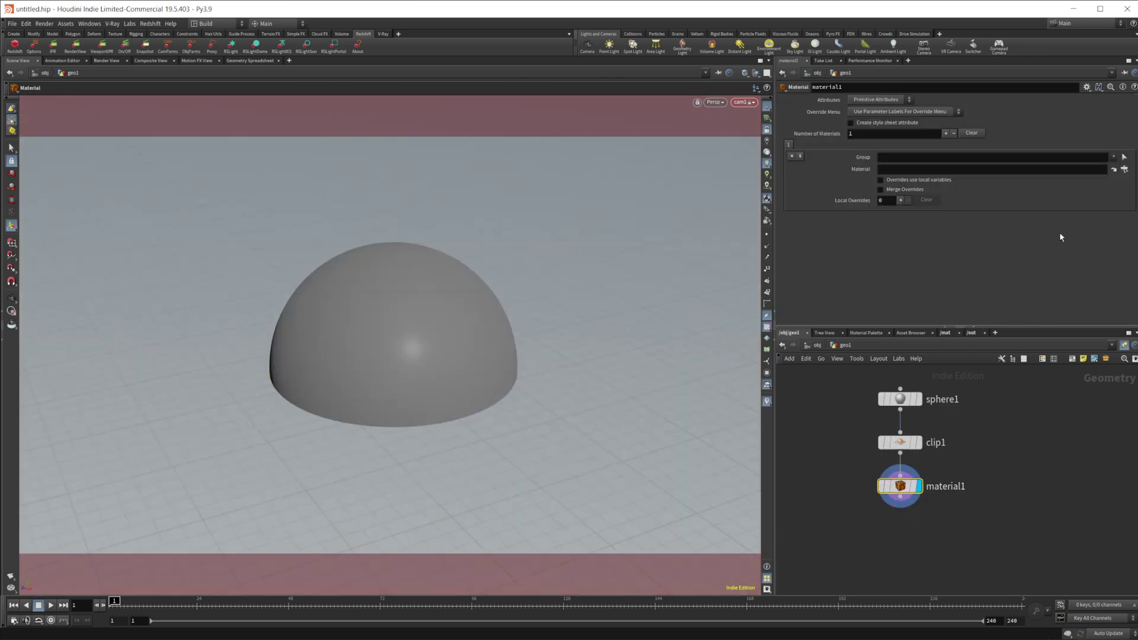
left_click(1125, 169)
left_click(1104, 131)
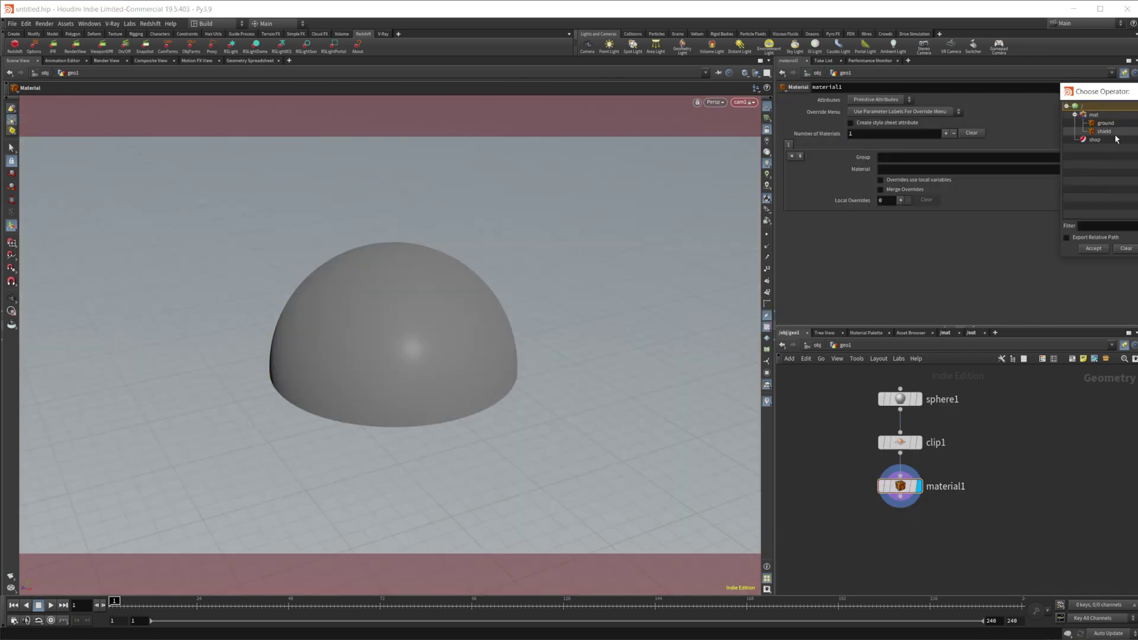
left_click(1094, 249)
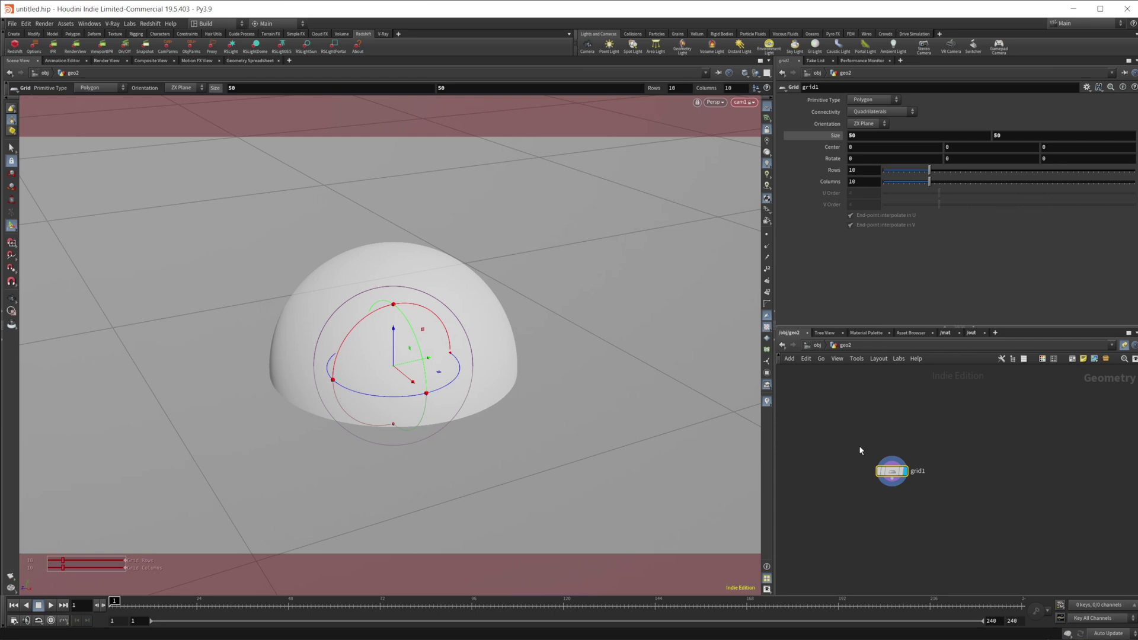
Step: Add a Material node after grid1 in geo2 and assign a material from the list
middle_click_drag(888, 511, 895, 448)
key("Tab")
type("mat")
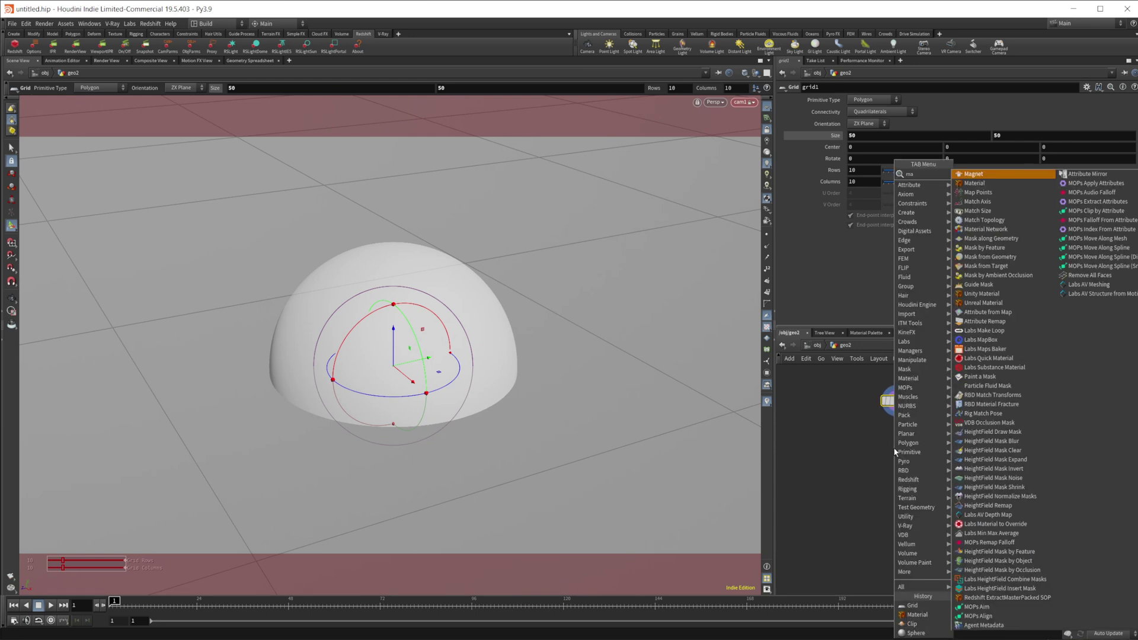
key("Return")
key("Return")
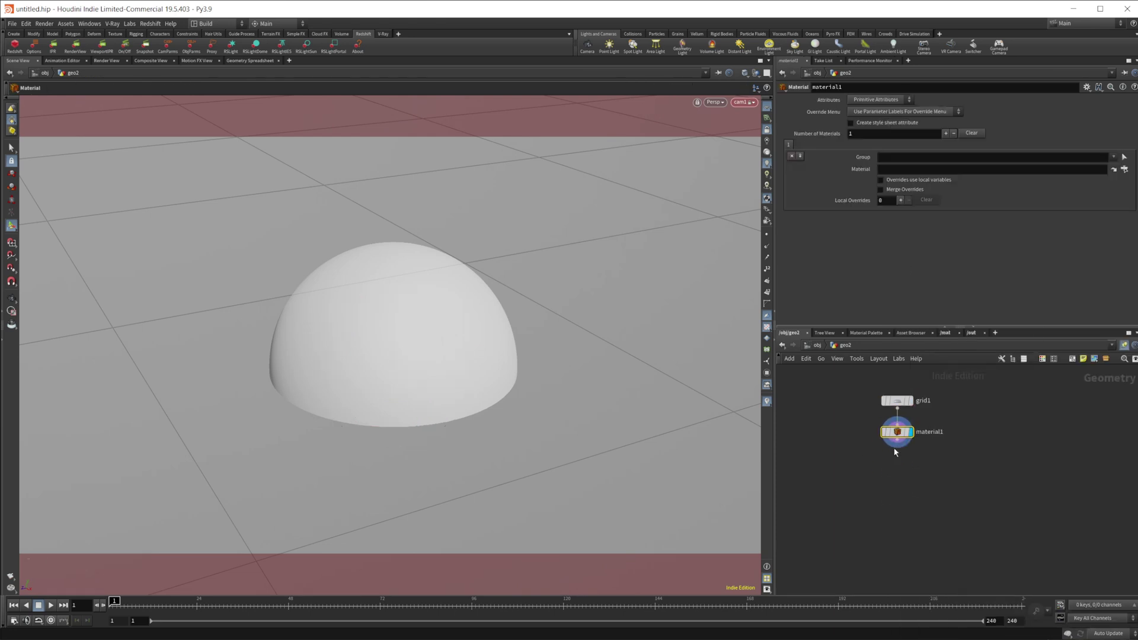
left_click(1124, 171)
left_click(1109, 123)
left_click(1098, 248)
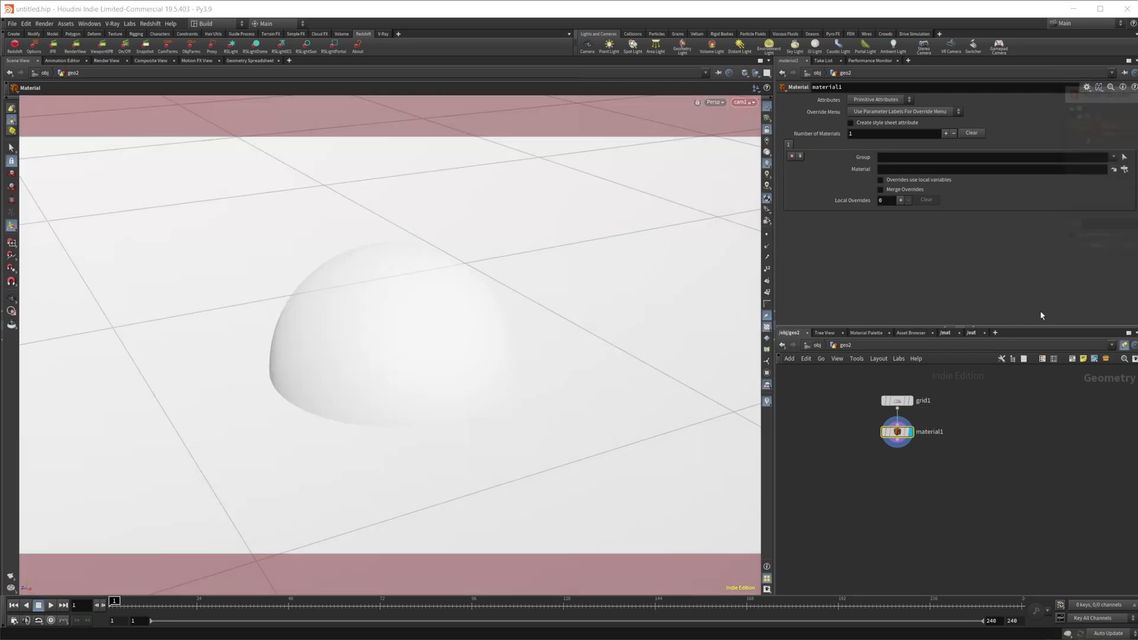
left_click(817, 345)
Step: Add an RSLightDome dome light to the object network
middle_click_drag(888, 456, 864, 473)
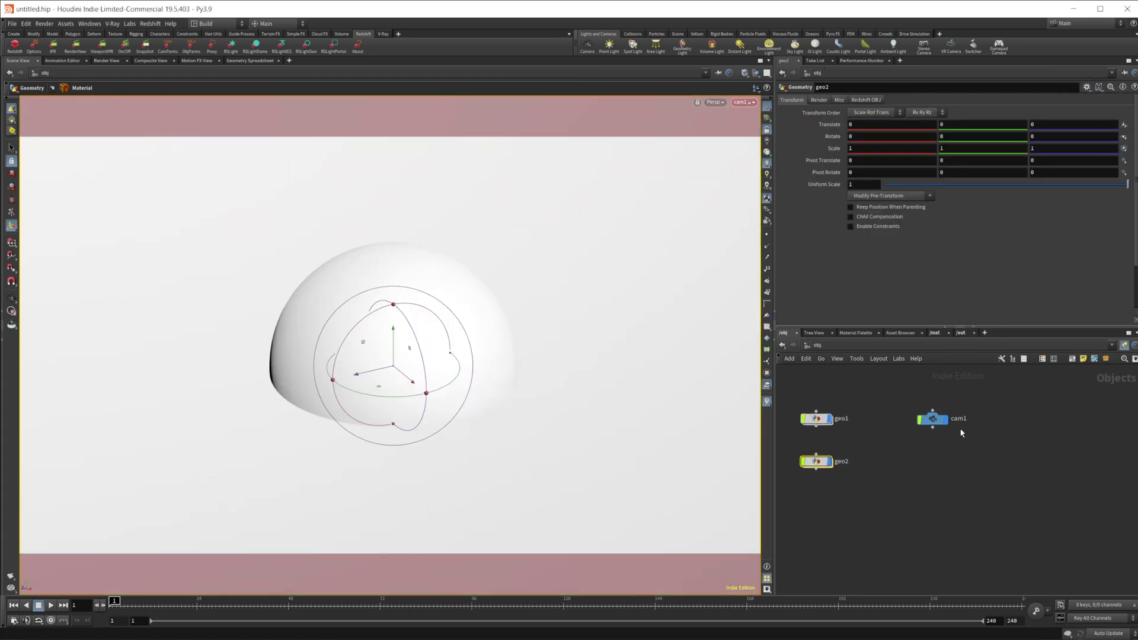
left_click(254, 52)
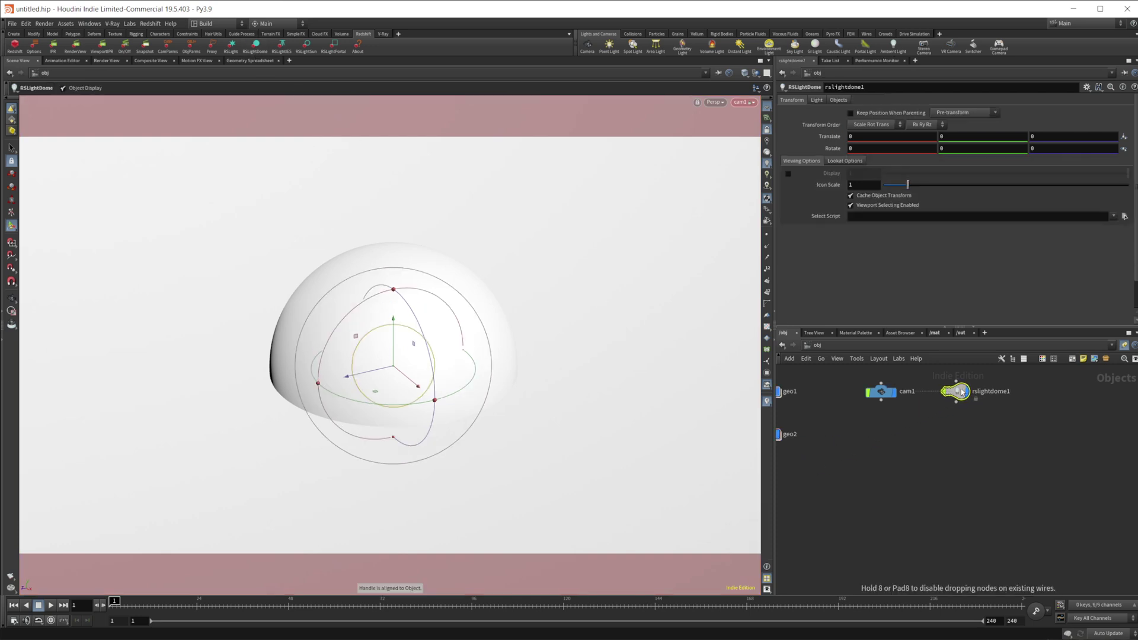
left_click(961, 391)
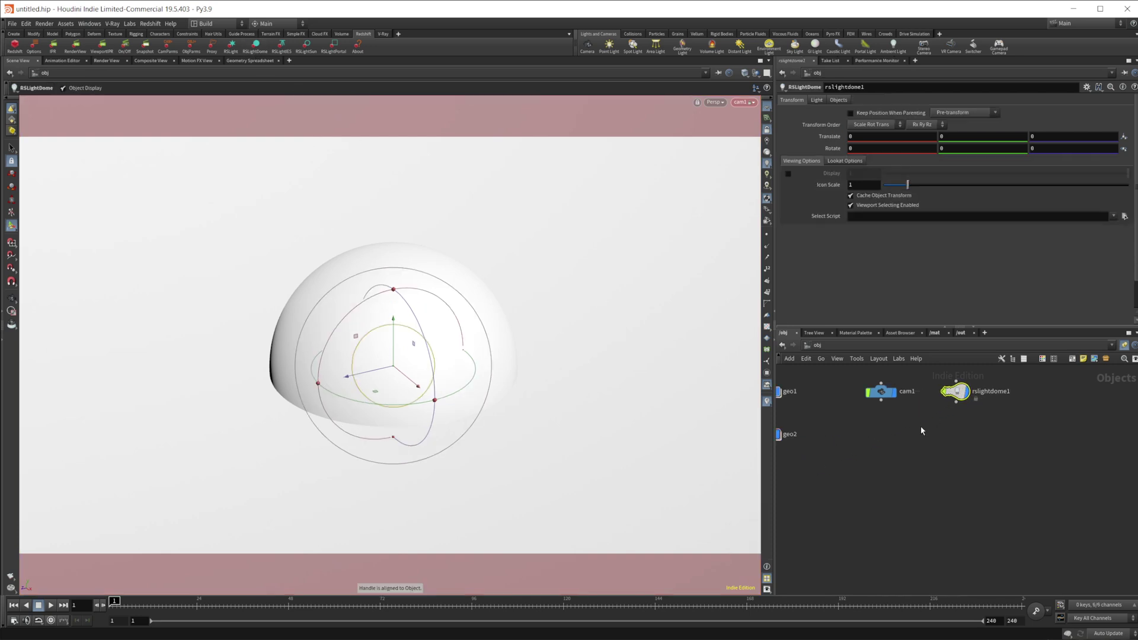
left_click(936, 334)
Step: Give the ground material 0.054 reflection roughness and a near-black 0.025 base colour
left_click_drag(892, 490, 895, 505)
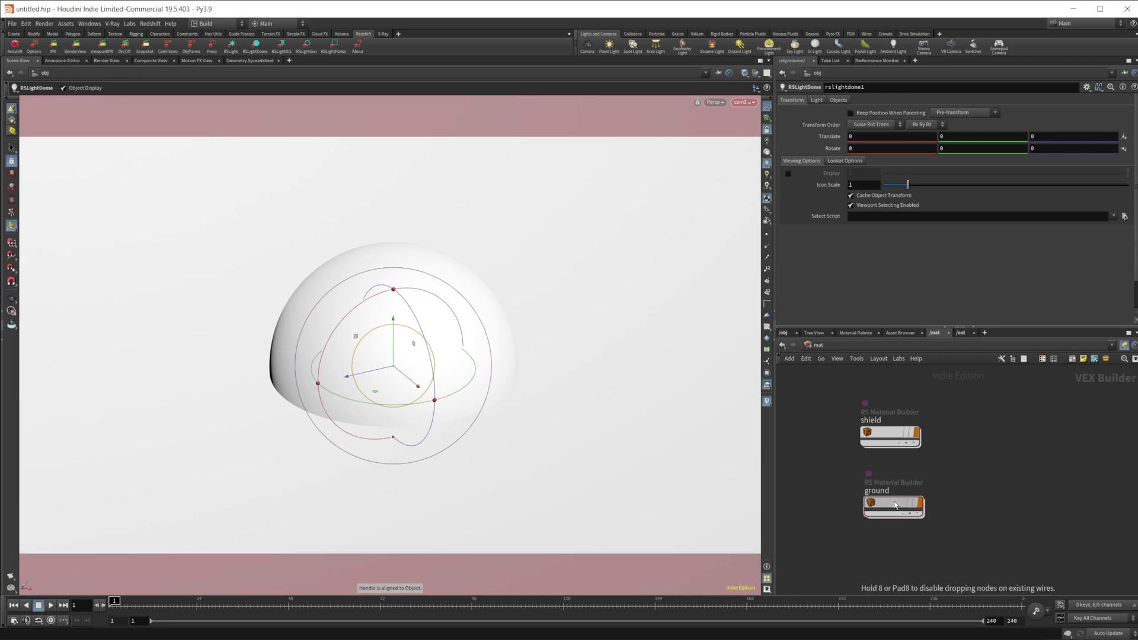
double_click(889, 503)
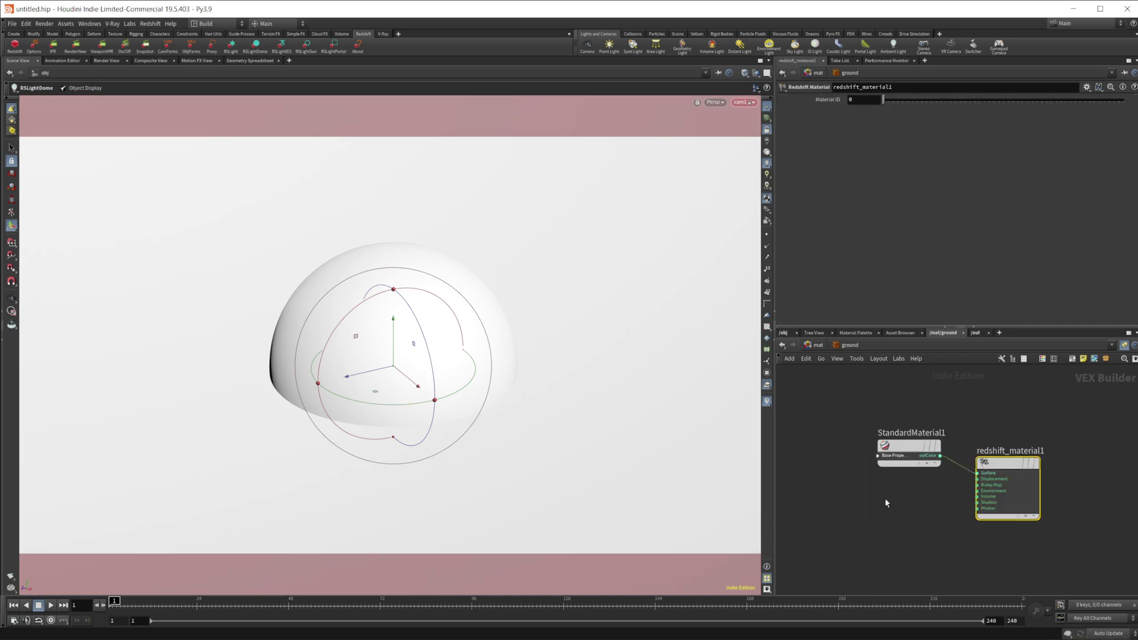
left_click(912, 452)
left_click_drag(1042, 229, 1093, 228)
left_click(1083, 225)
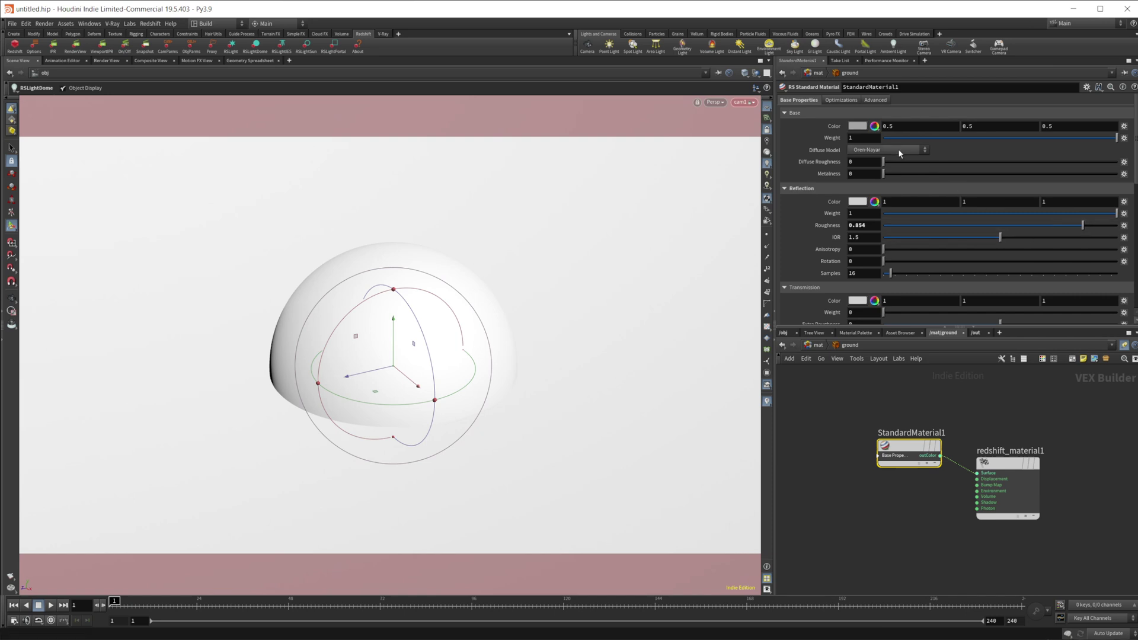
left_click(875, 126)
left_click(876, 108)
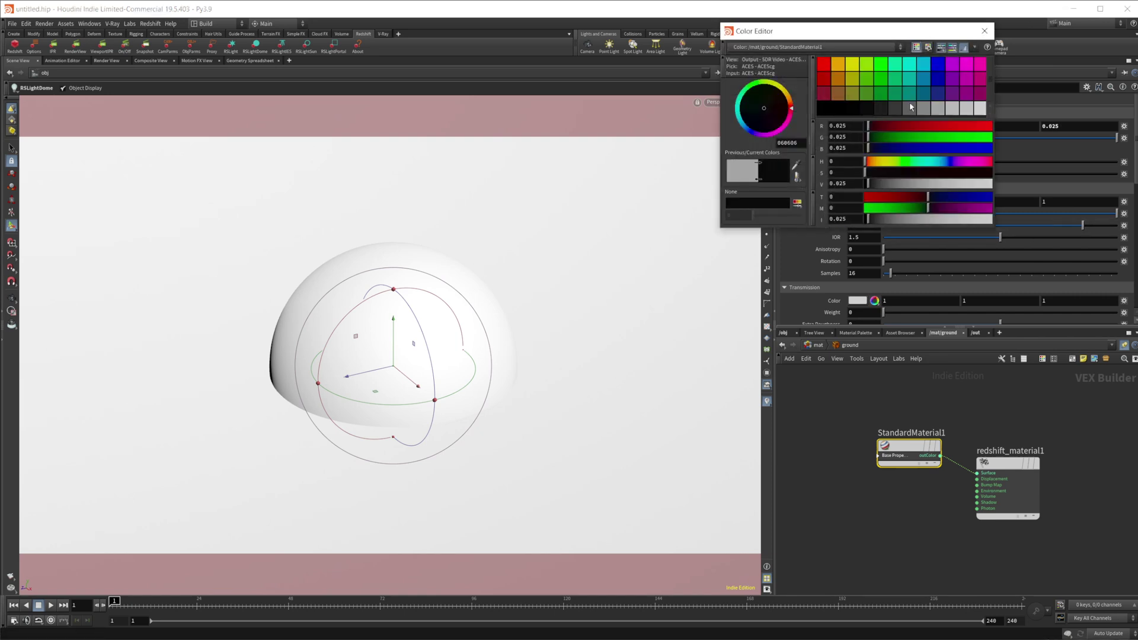
left_click(985, 31)
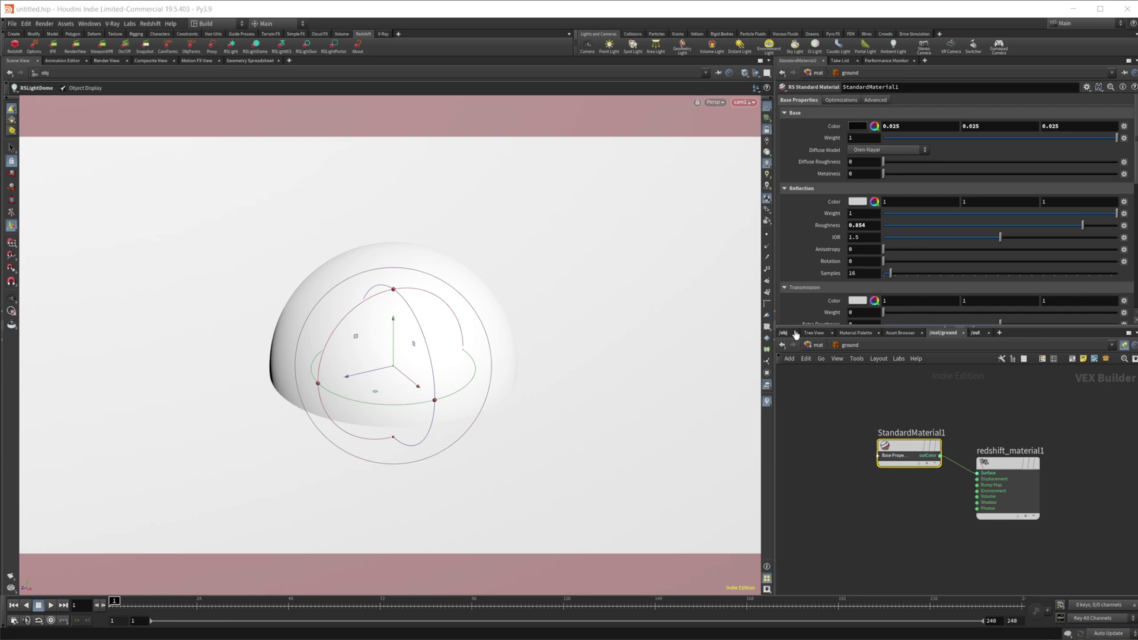
Step: Switch to the shield material network and expand its standard material inputs
left_click(850, 345)
left_click(860, 370)
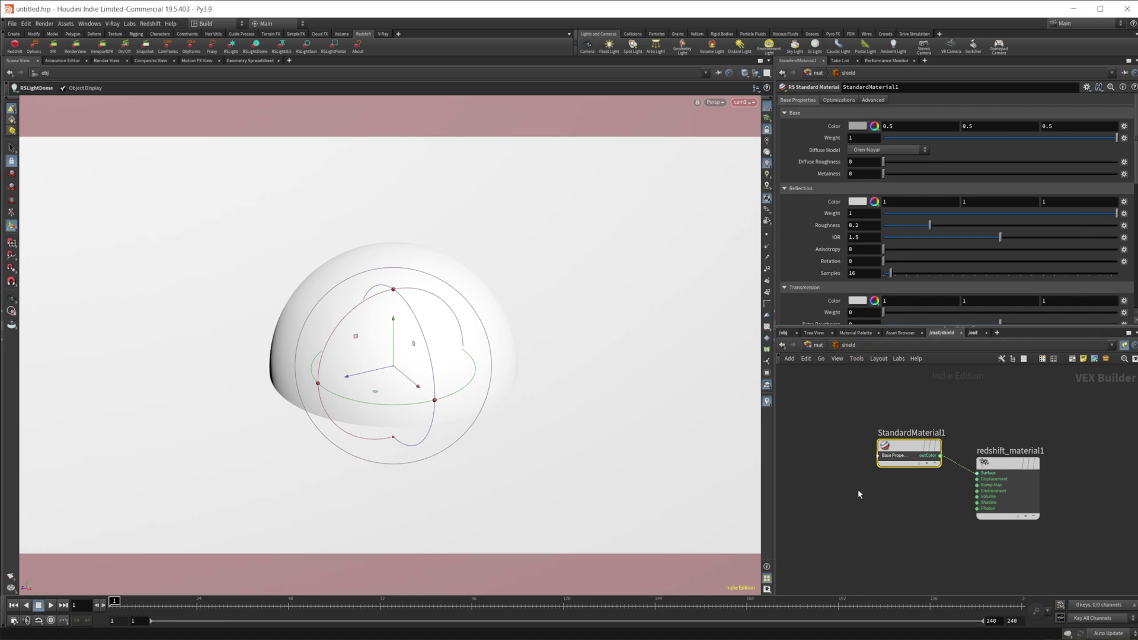
left_click(879, 455)
scroll(890, 430, "down", 3)
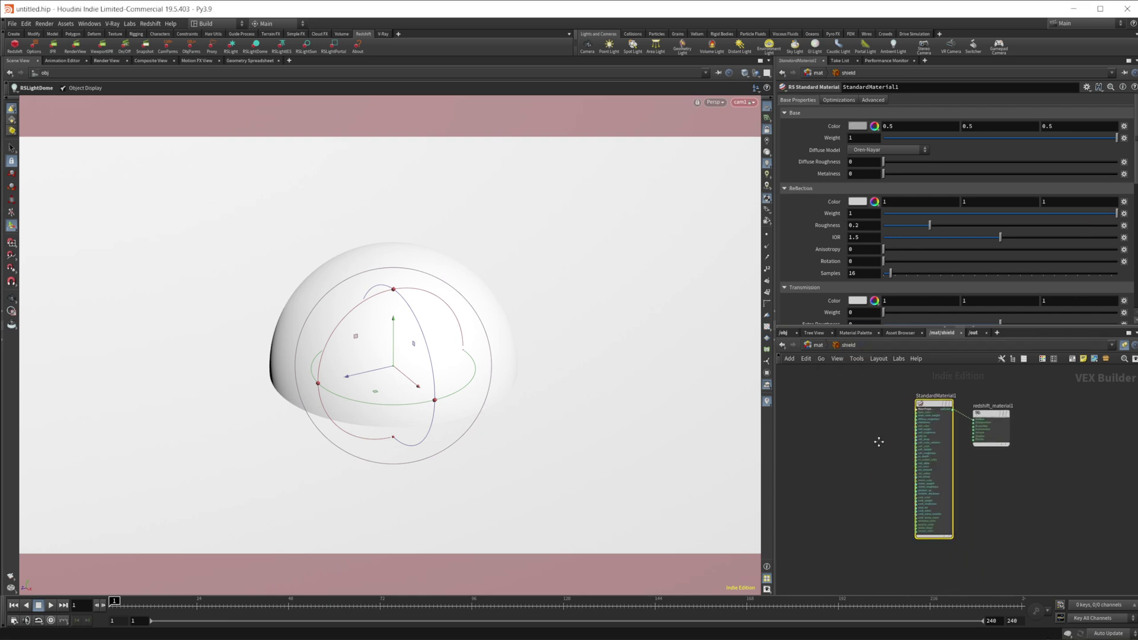
Step: Open a live Redshift Render View and move its window aside
left_click(76, 46)
left_click(305, 158)
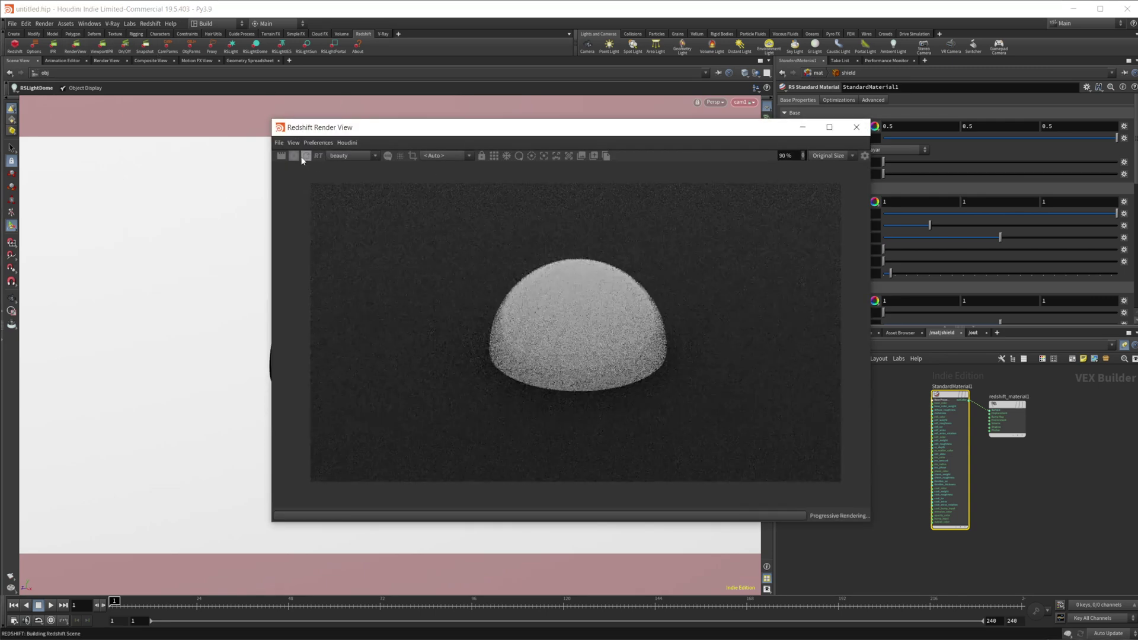
left_click_drag(418, 127, 274, 111)
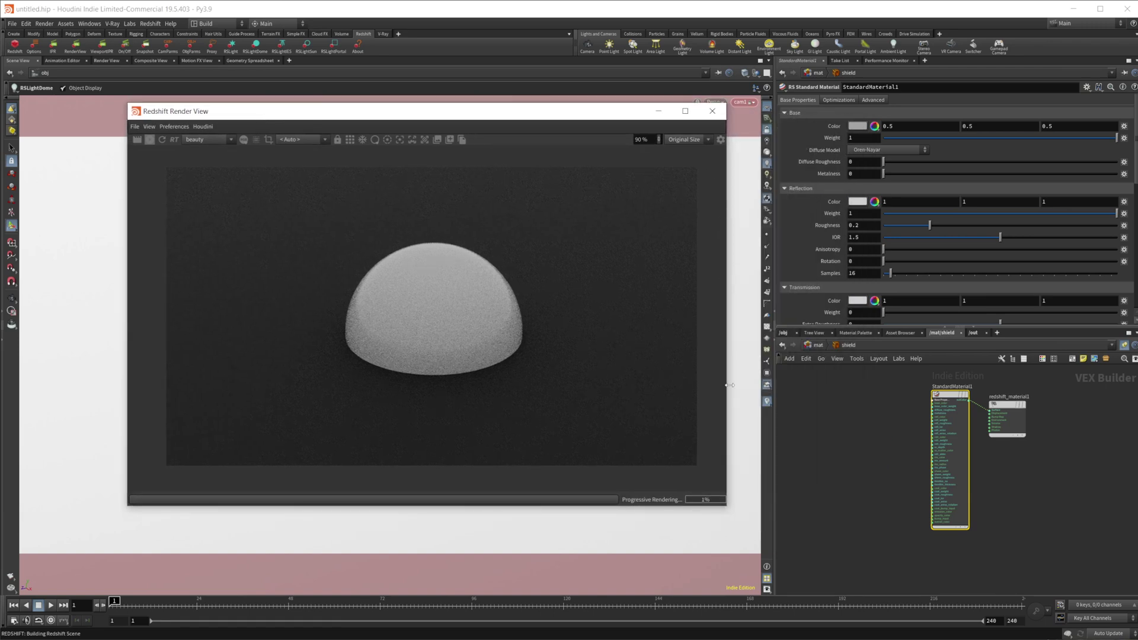
Step: Raise the shield's reflection roughness from 0.2 to 0.876
scroll(923, 426, "up", 1)
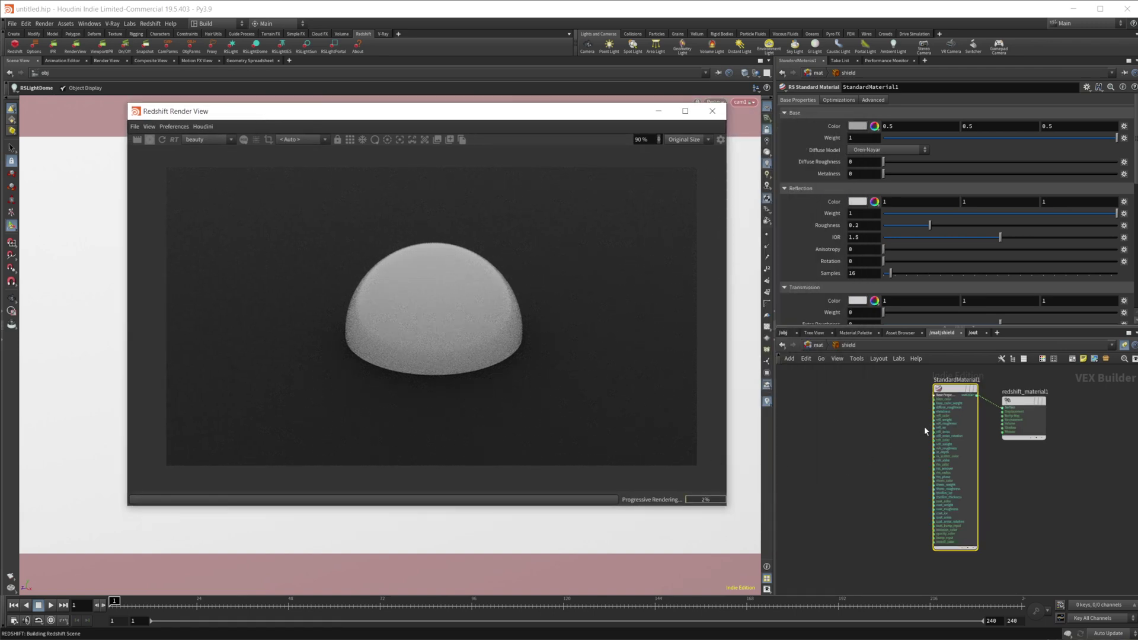
middle_click_drag(899, 414, 846, 457)
scroll(845, 455, "up", 3)
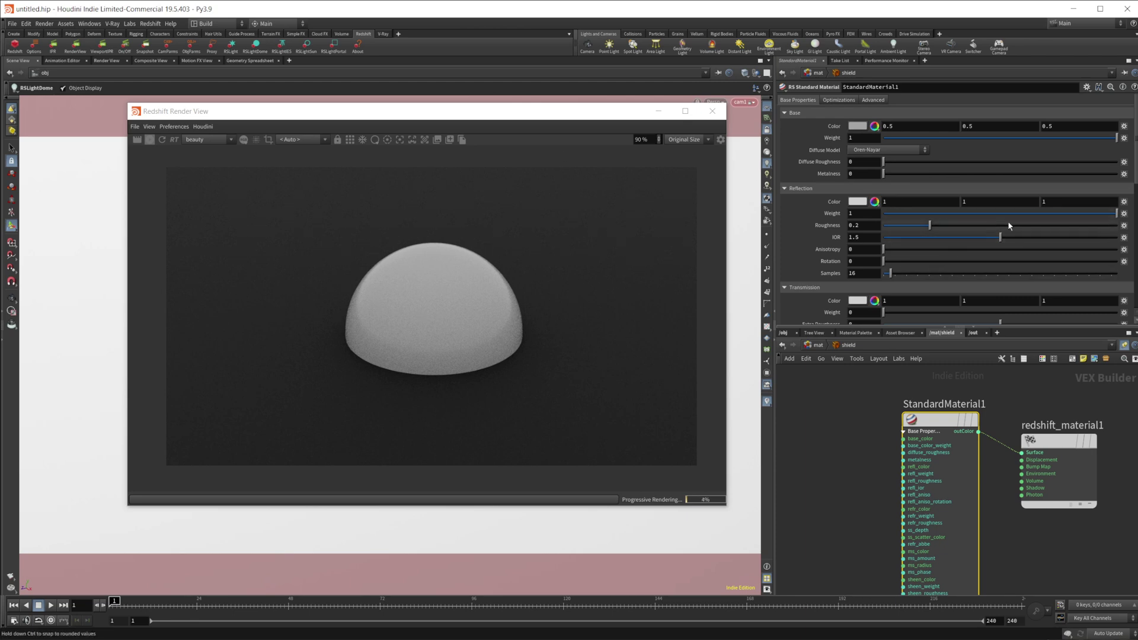
left_click_drag(1042, 228, 1088, 226)
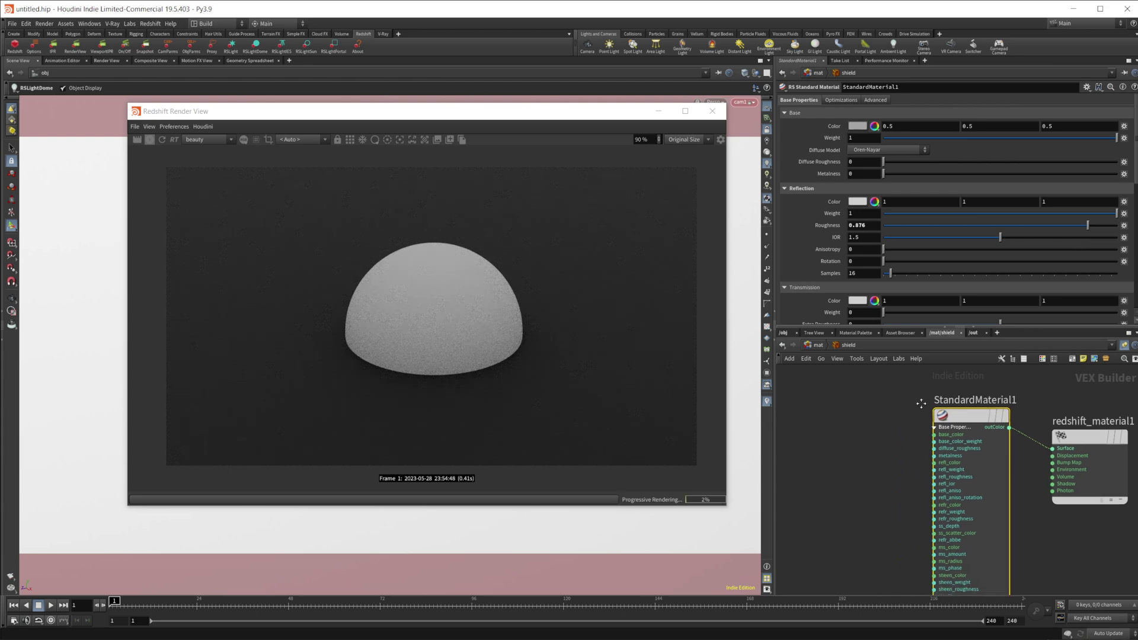
middle_click_drag(922, 404, 950, 381)
scroll(878, 467, "down", 3)
middle_click_drag(877, 468, 883, 402)
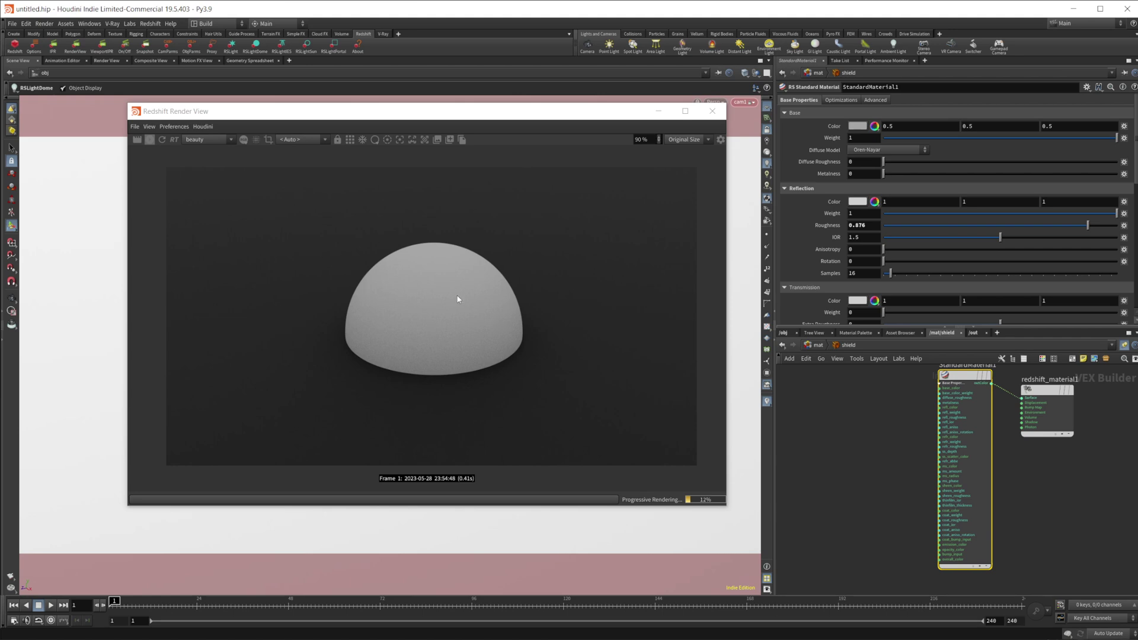
middle_click_drag(876, 511, 882, 489)
scroll(886, 469, "up", 1)
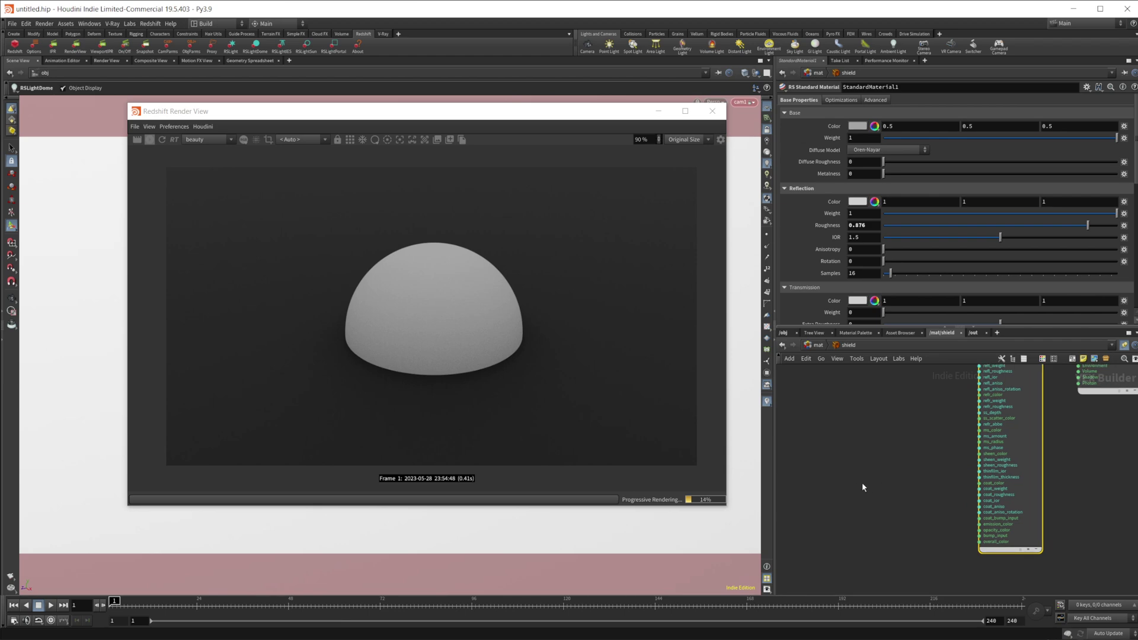
Step: Add an RS Fresnel node, Fresnel1, to the shield network
key("Tab")
type("fre")
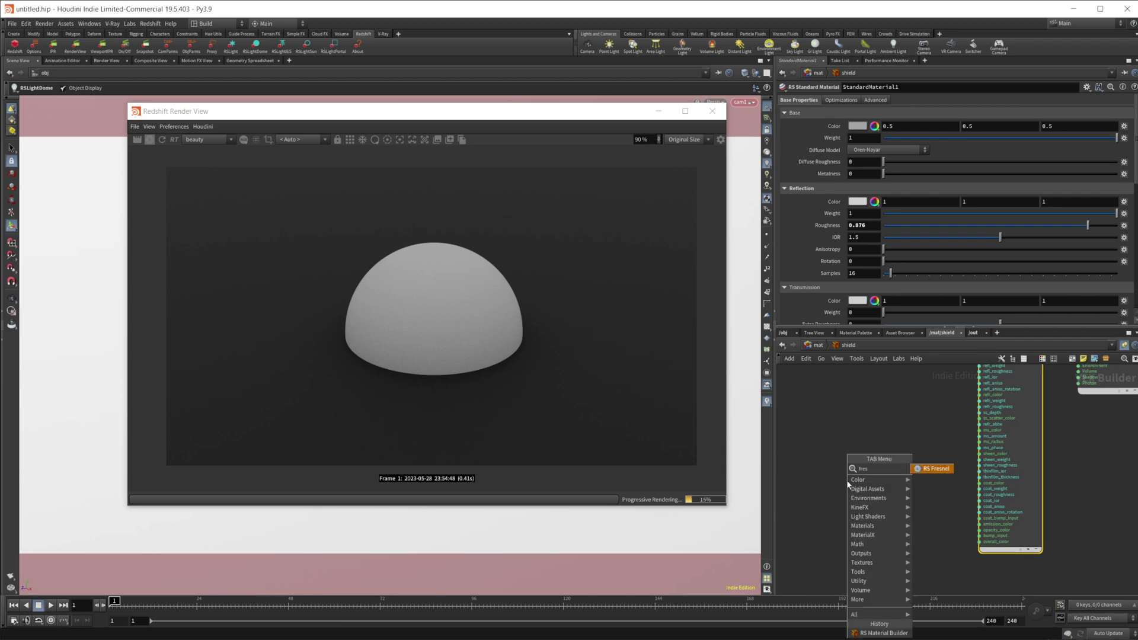
key("Return")
left_click(846, 479)
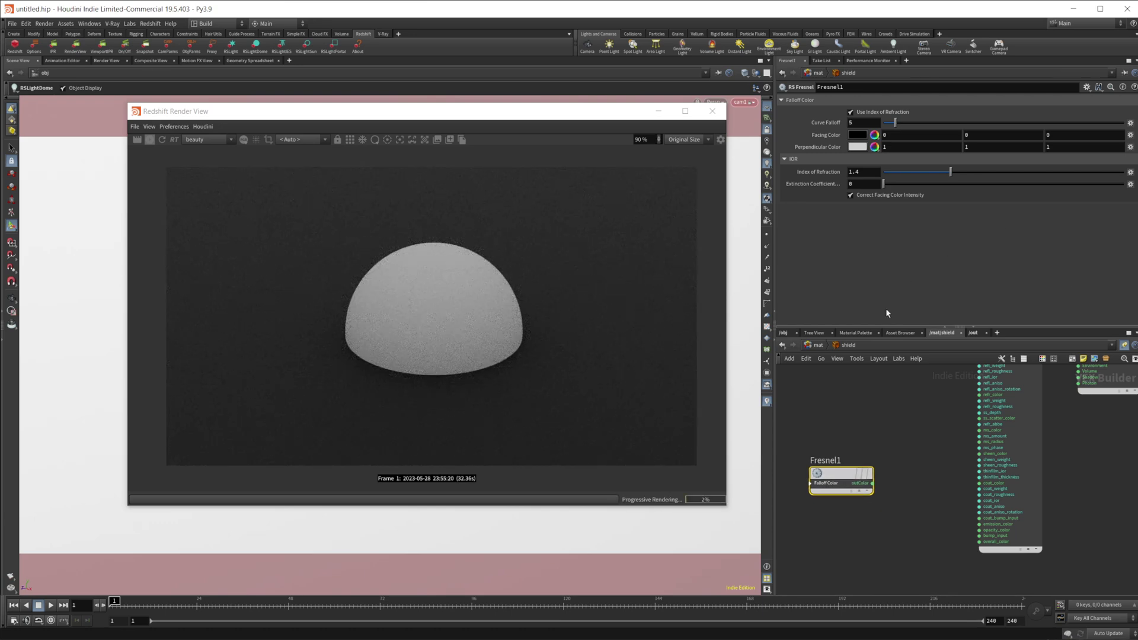
Step: Set Fresnel1's facing colour to deep blue (0, 0.0736, 1)
left_click(865, 136)
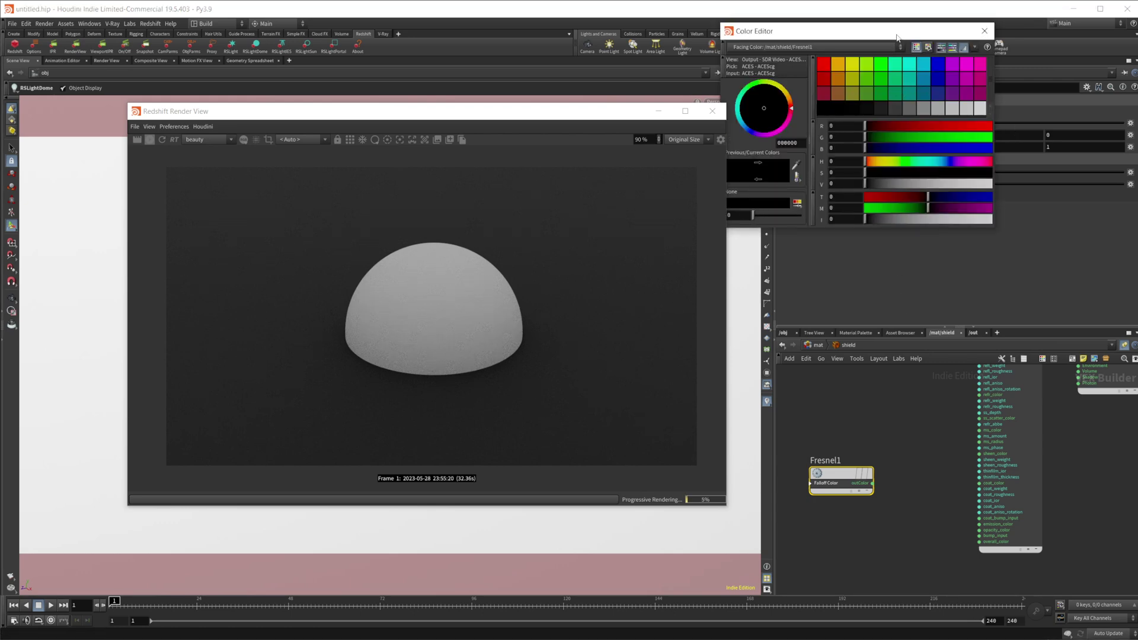
left_click_drag(895, 37, 954, 179)
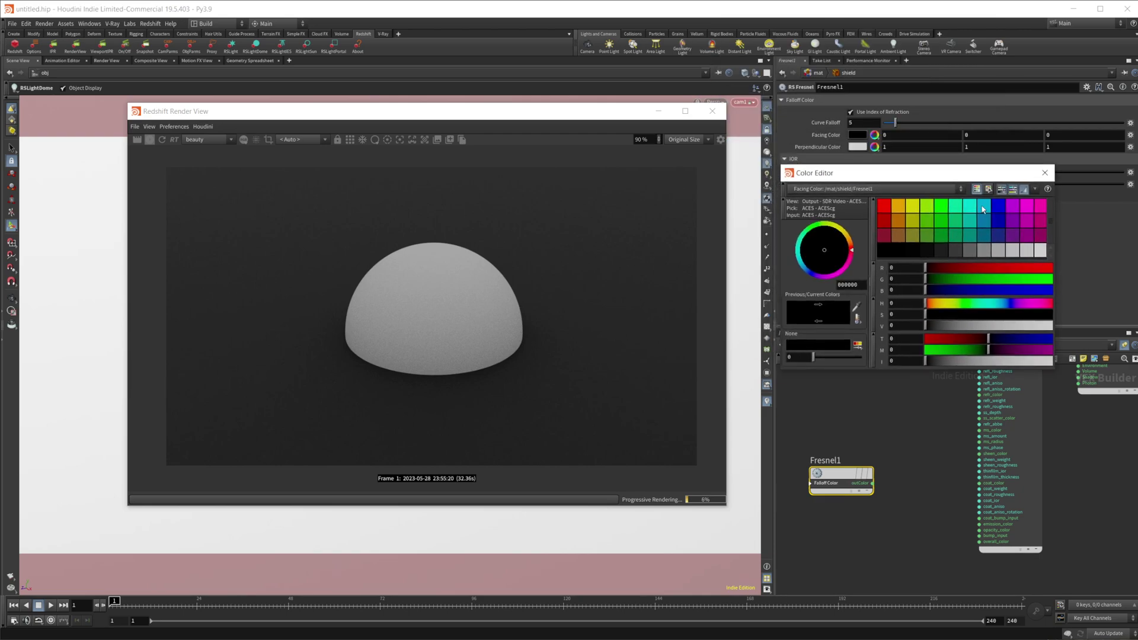
left_click(984, 209)
left_click(996, 209)
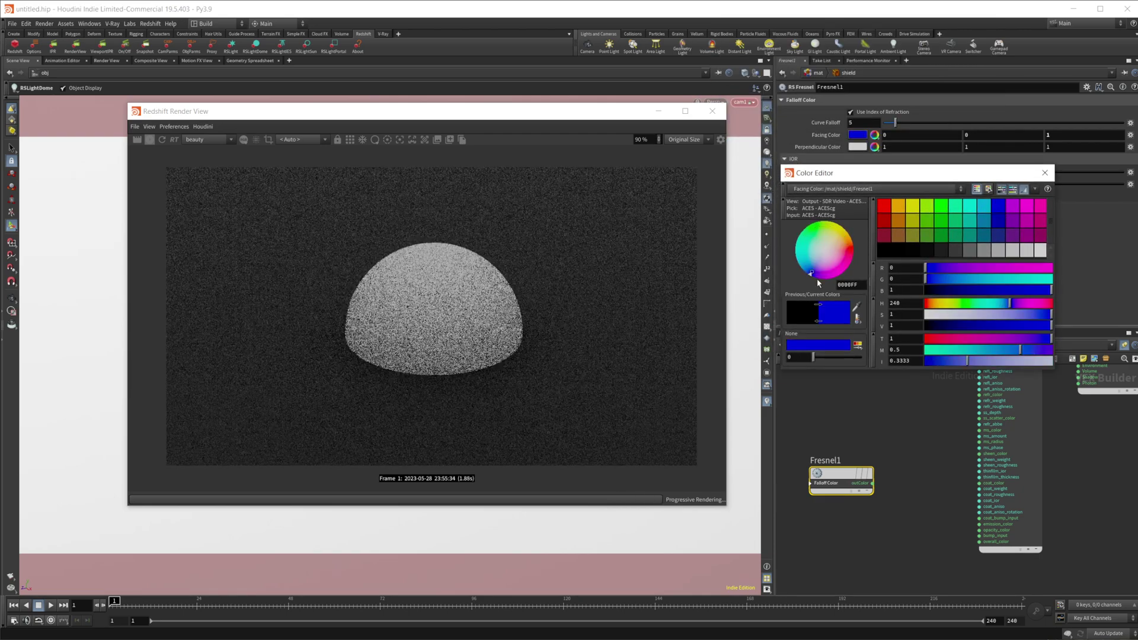
left_click_drag(815, 276, 807, 274)
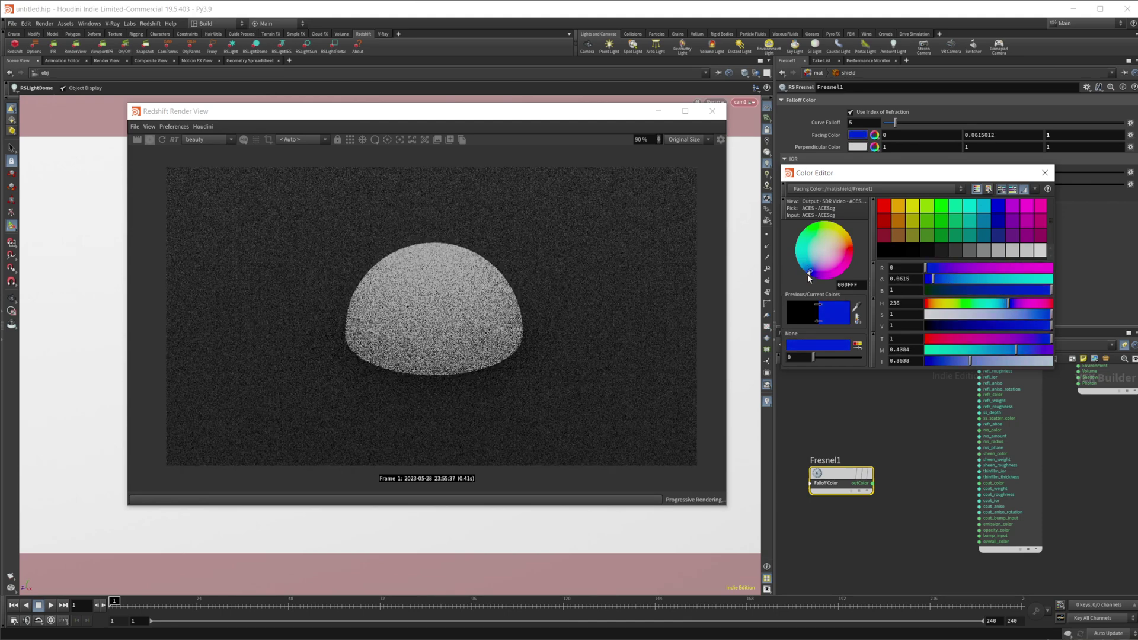
left_click(1045, 172)
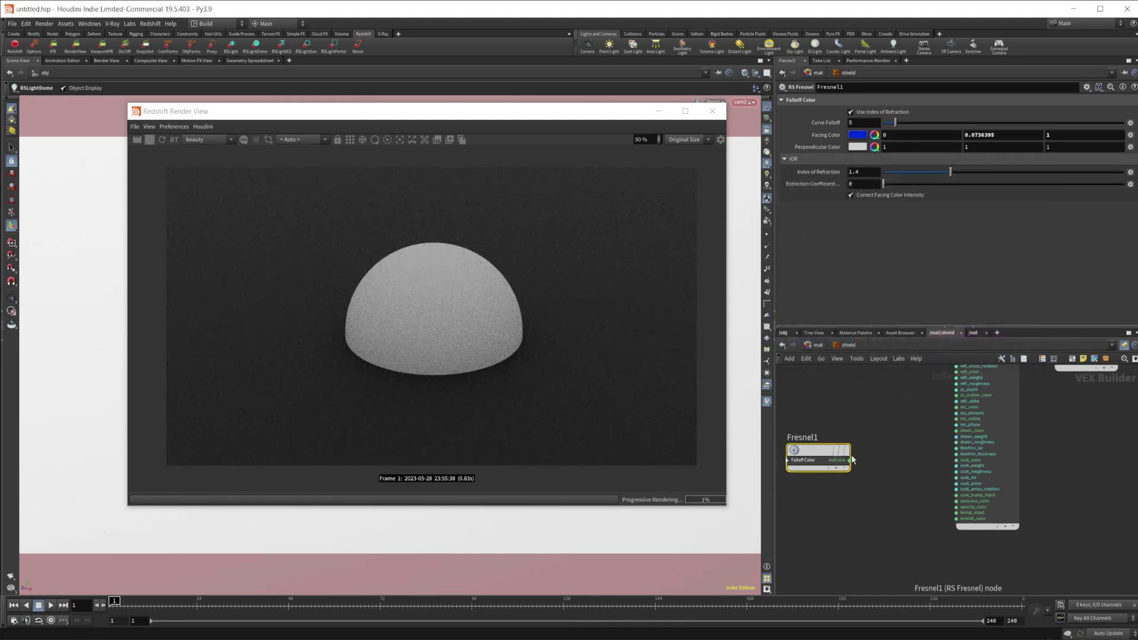
Step: Wire Fresnel1's outColor into StandardMaterial1's base_color input
left_click(849, 460)
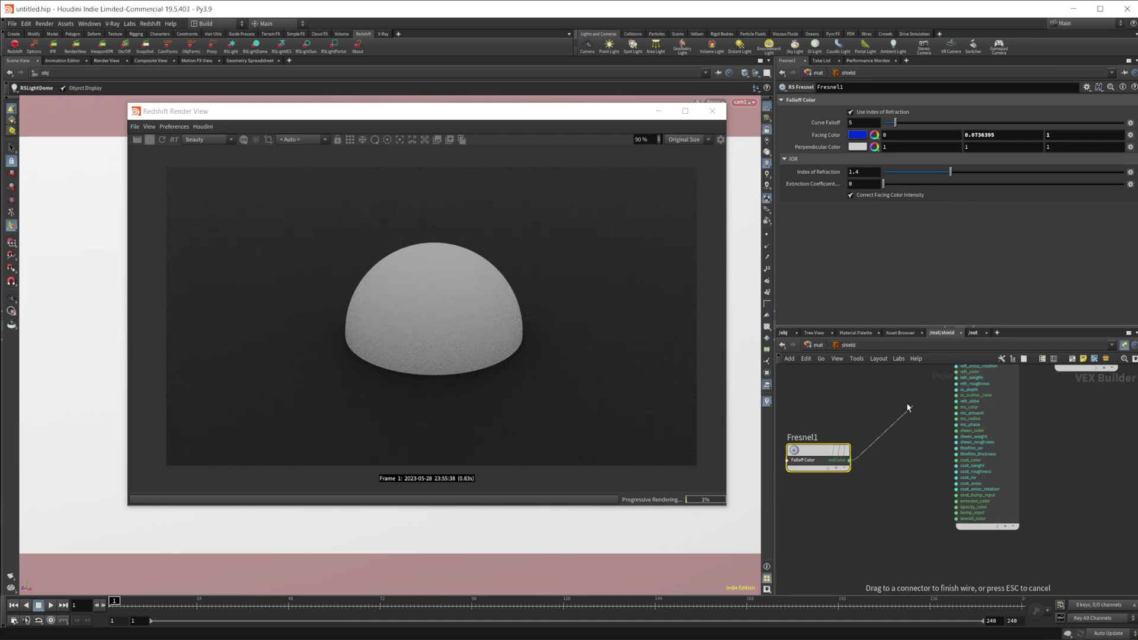
middle_click_drag(876, 409, 860, 522)
left_click(909, 441)
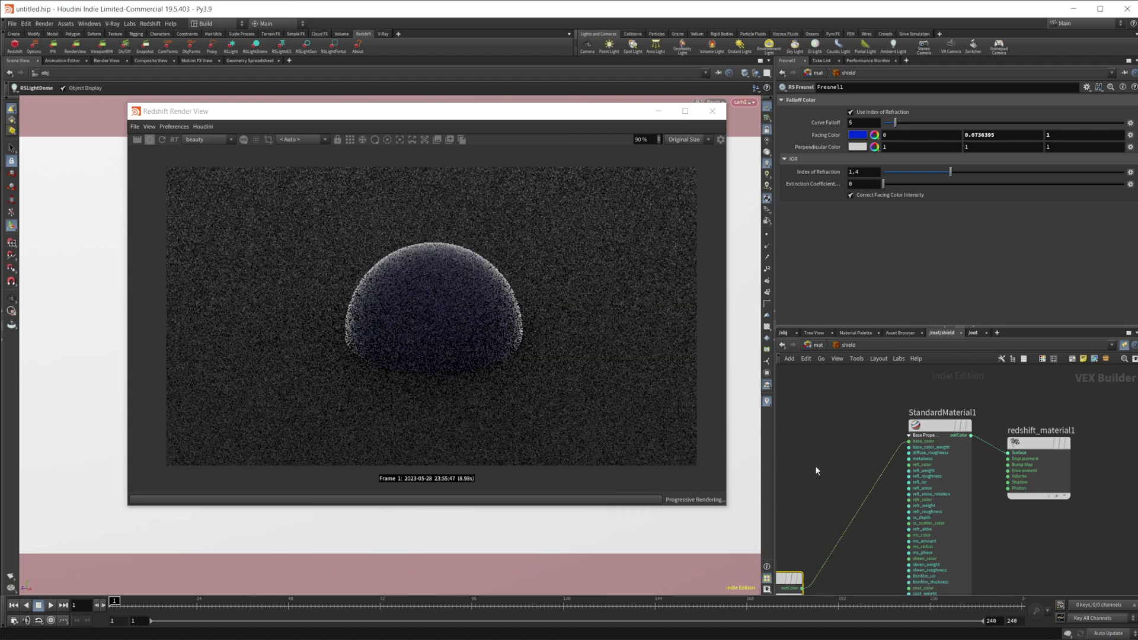
middle_click_drag(858, 467, 887, 356)
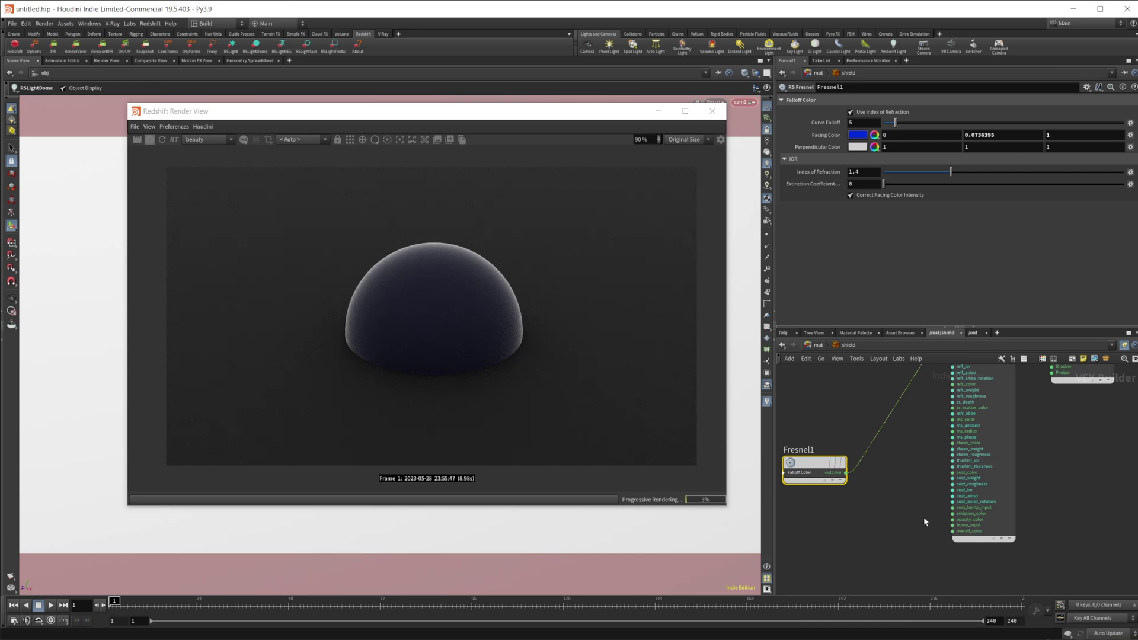
middle_click_drag(937, 515, 958, 520)
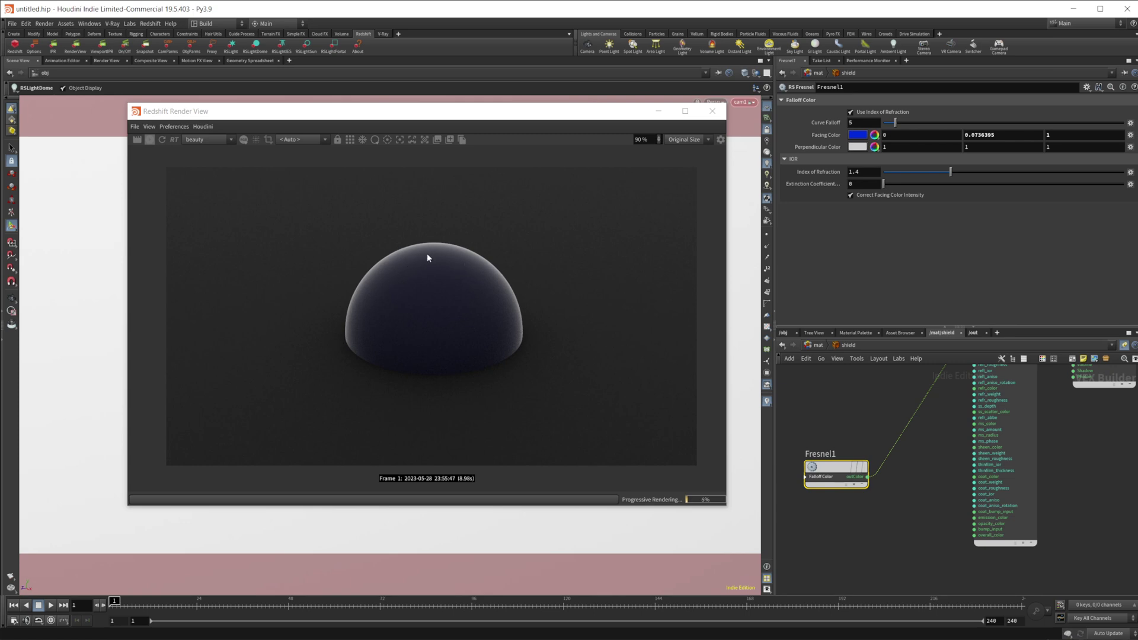
Step: Make Fresnel1's perpendicular colour a bright cyan-blue in the Color Editor
left_click(858, 147)
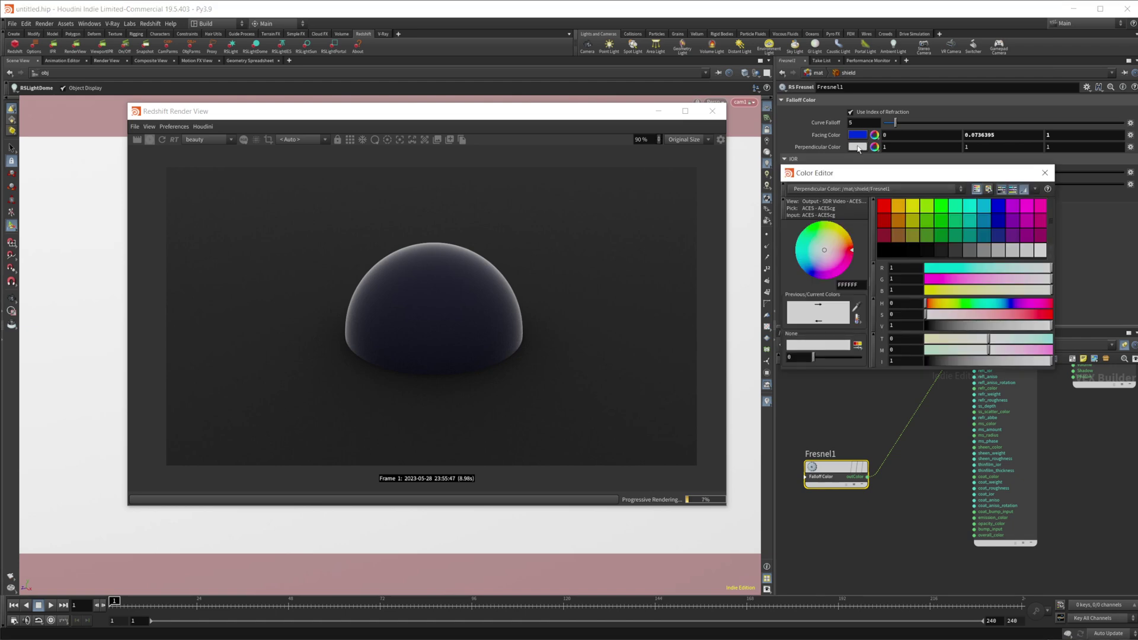
left_click_drag(824, 251, 810, 270)
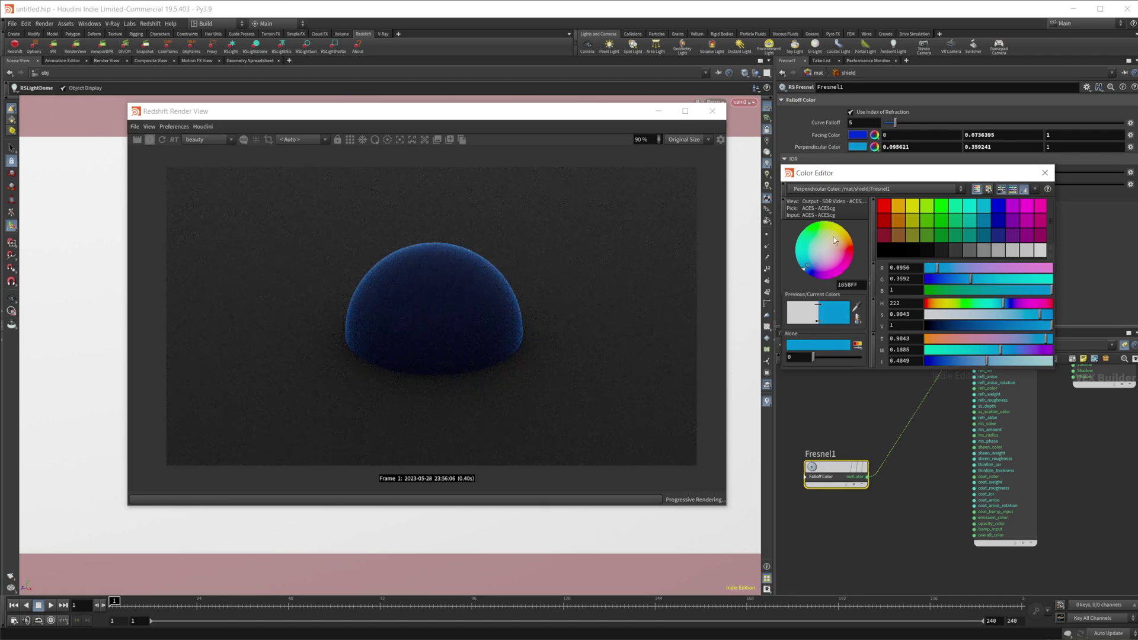
left_click(1045, 172)
middle_click_drag(947, 485, 941, 425)
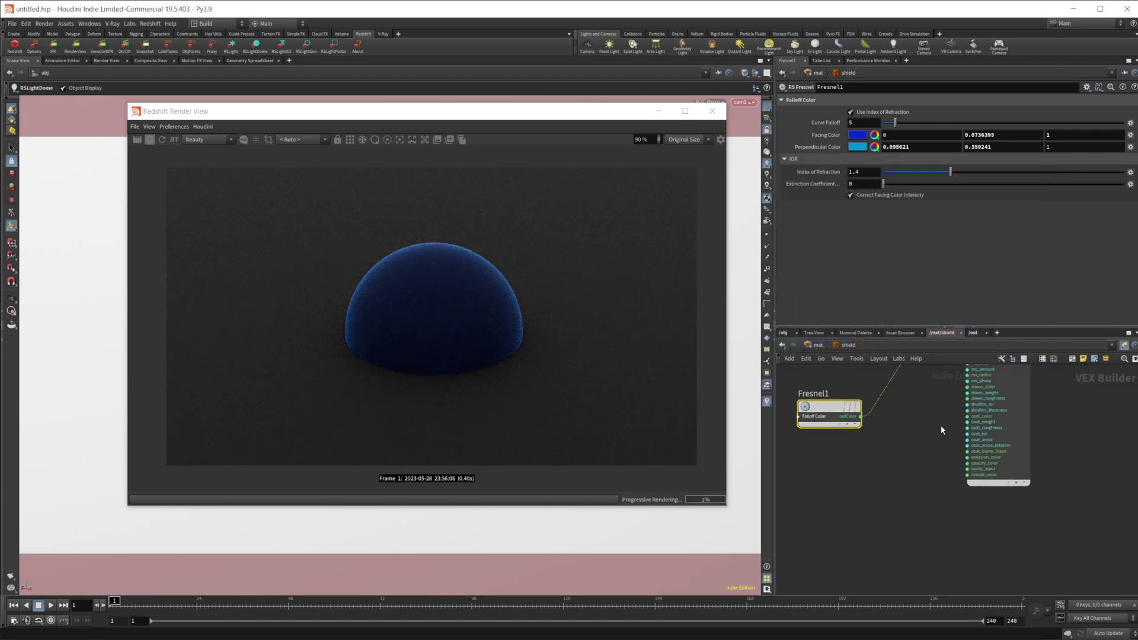
scroll(884, 440, "up", 2)
Step: Connect Fresnel1 to StandardMaterial1's emission_color and set the emission weight to 10
left_click_drag(857, 403, 1012, 462)
middle_click_drag(958, 369, 899, 526)
left_click(962, 432)
scroll(815, 229, "down", 2)
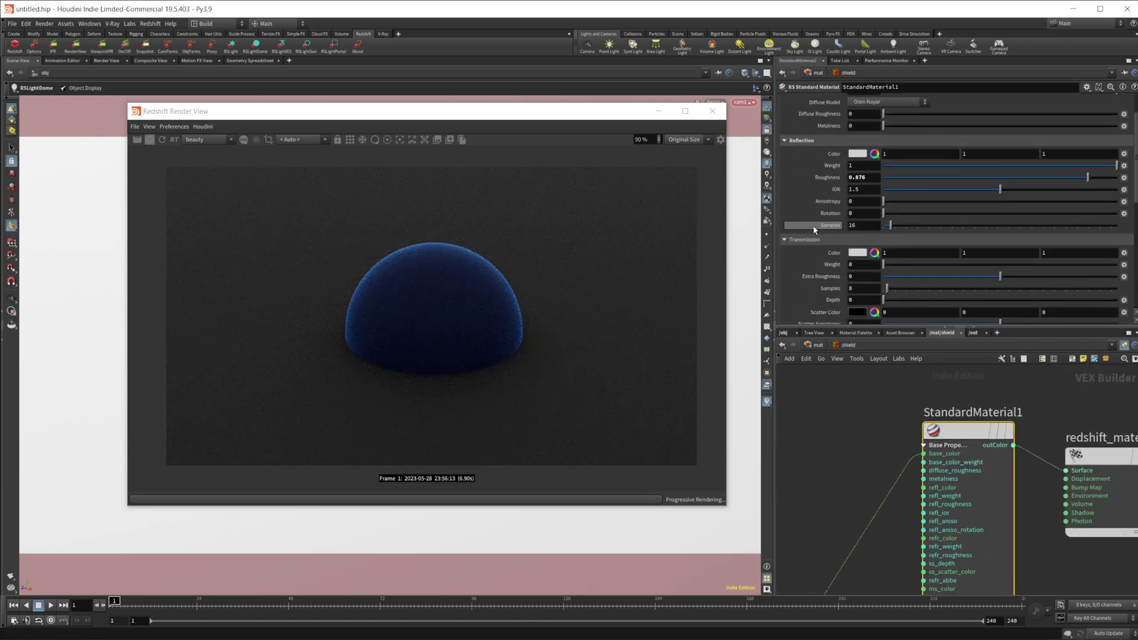
scroll(814, 230, "down", 8)
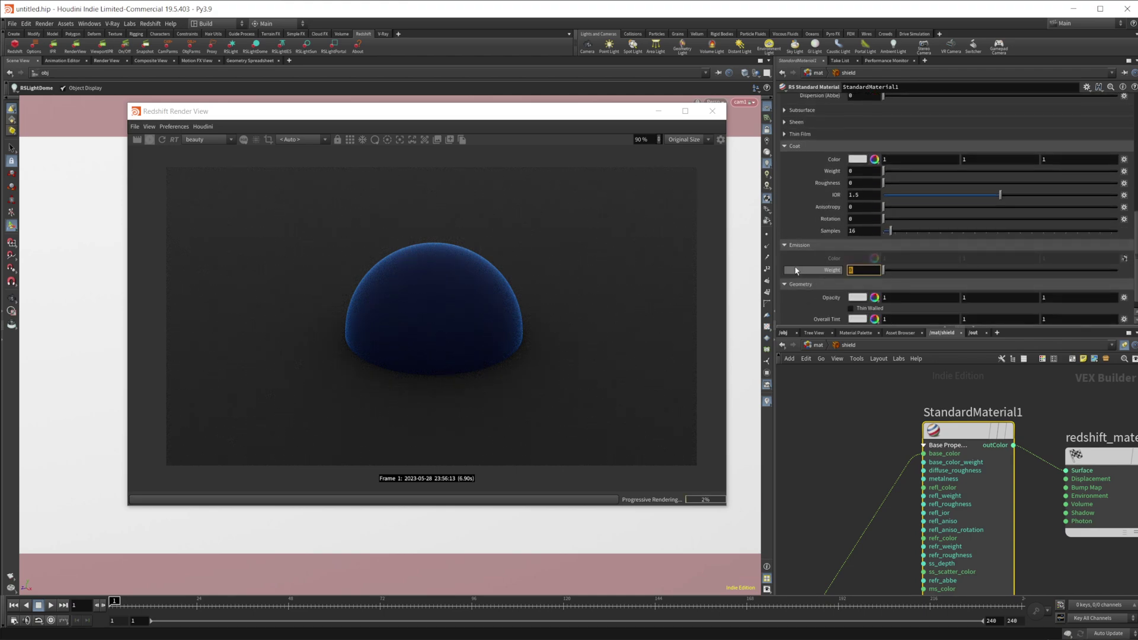
type("10")
key("Return")
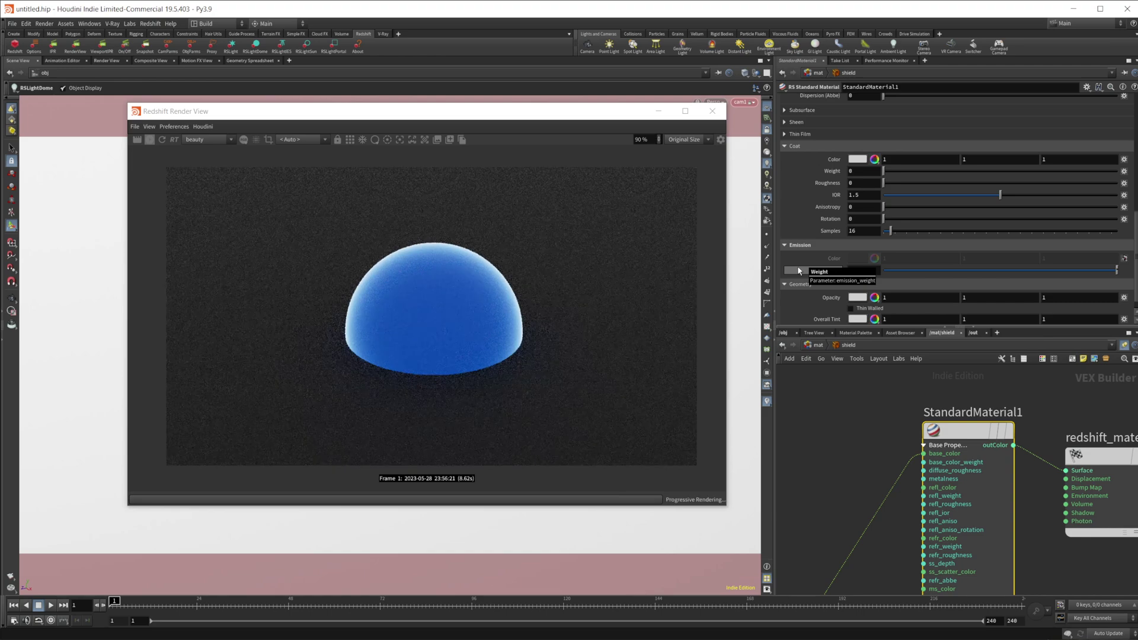
middle_click_drag(891, 456, 931, 396)
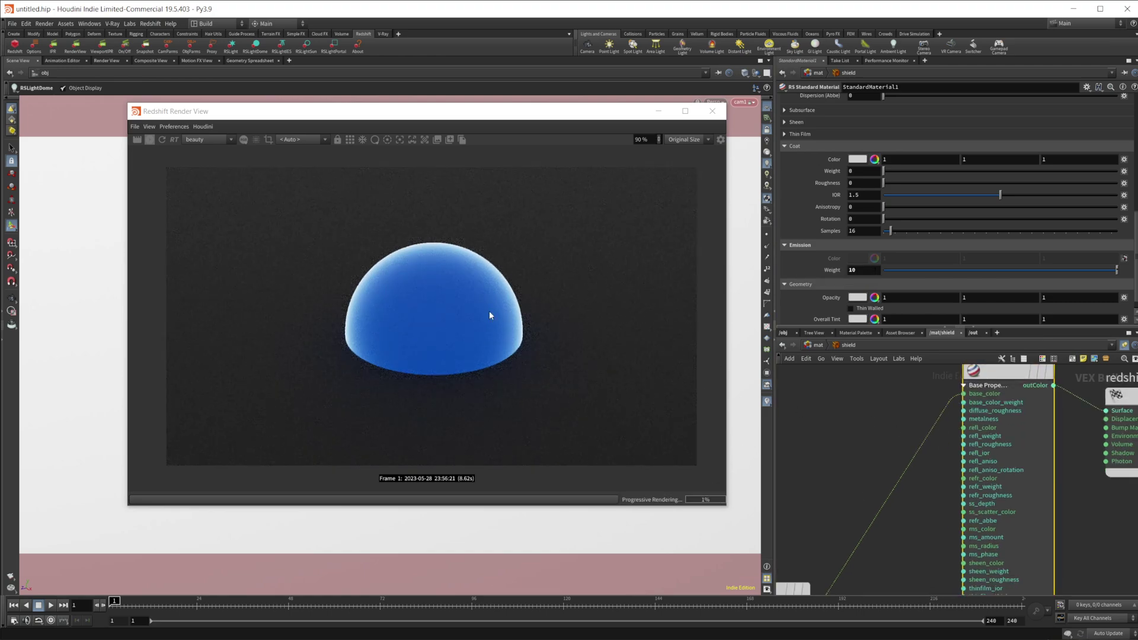
middle_click_drag(899, 498, 920, 381)
middle_click_drag(892, 513, 949, 467)
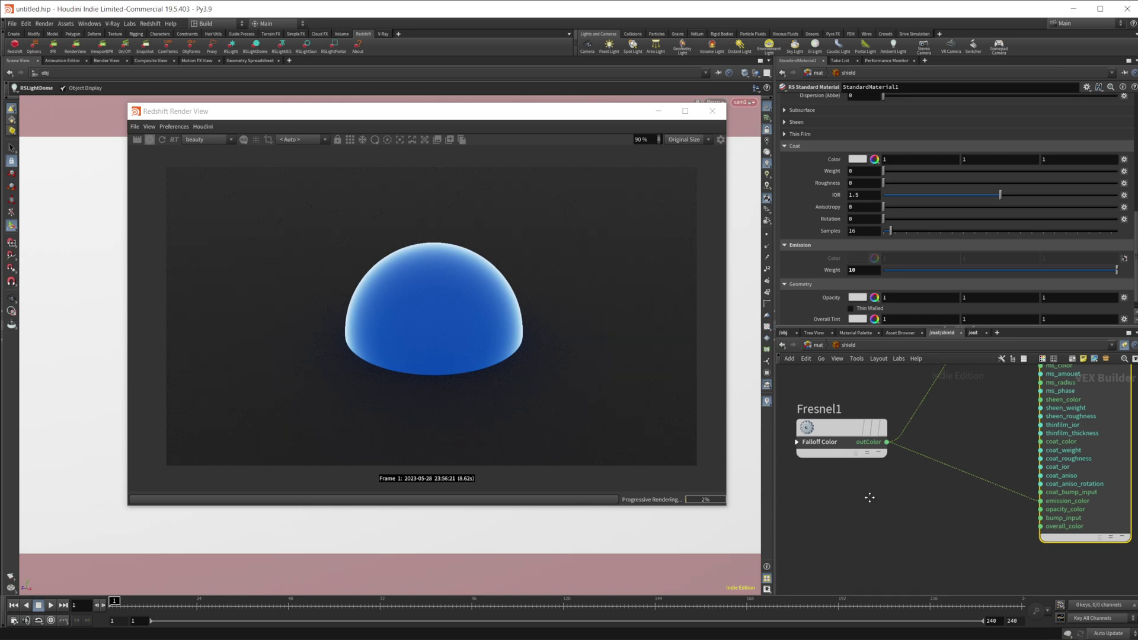
middle_click_drag(866, 496, 881, 468)
Step: Add a Fresnel2 node below Fresnel1 and wire its outColor into opacity_color
key("Tab")
type("fresnel")
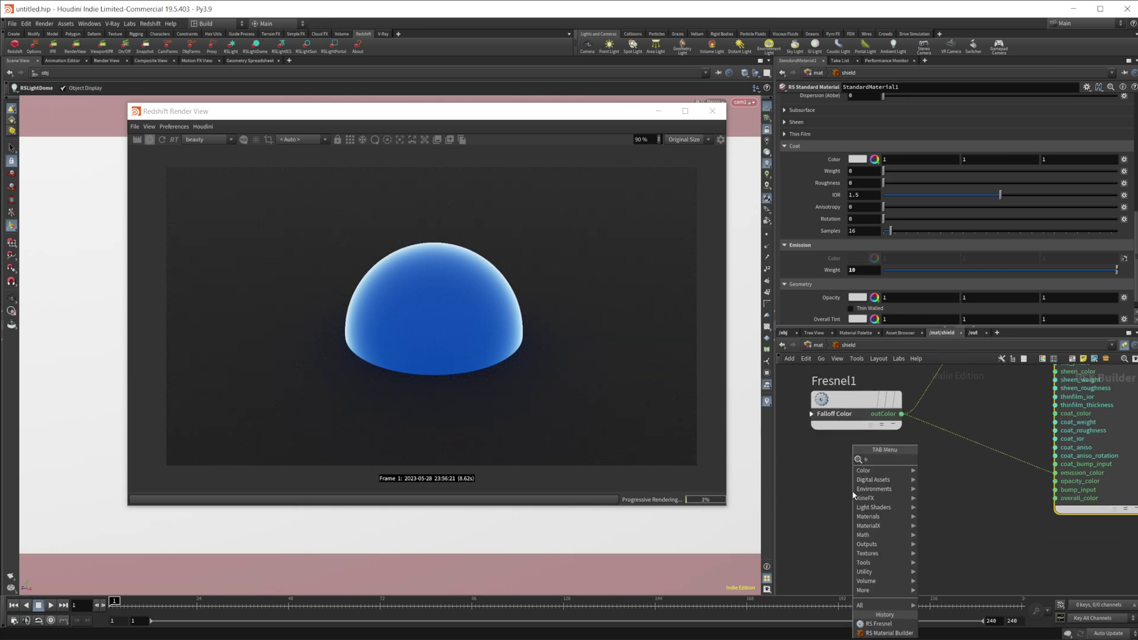
key("Return")
left_click(852, 491)
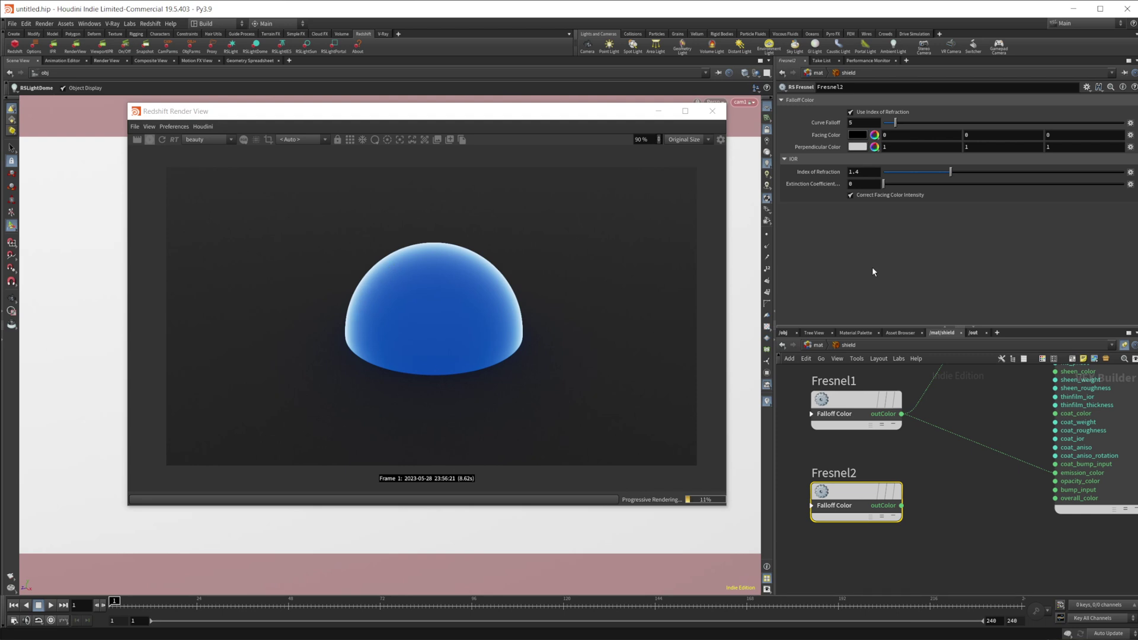
left_click_drag(901, 506, 1056, 482)
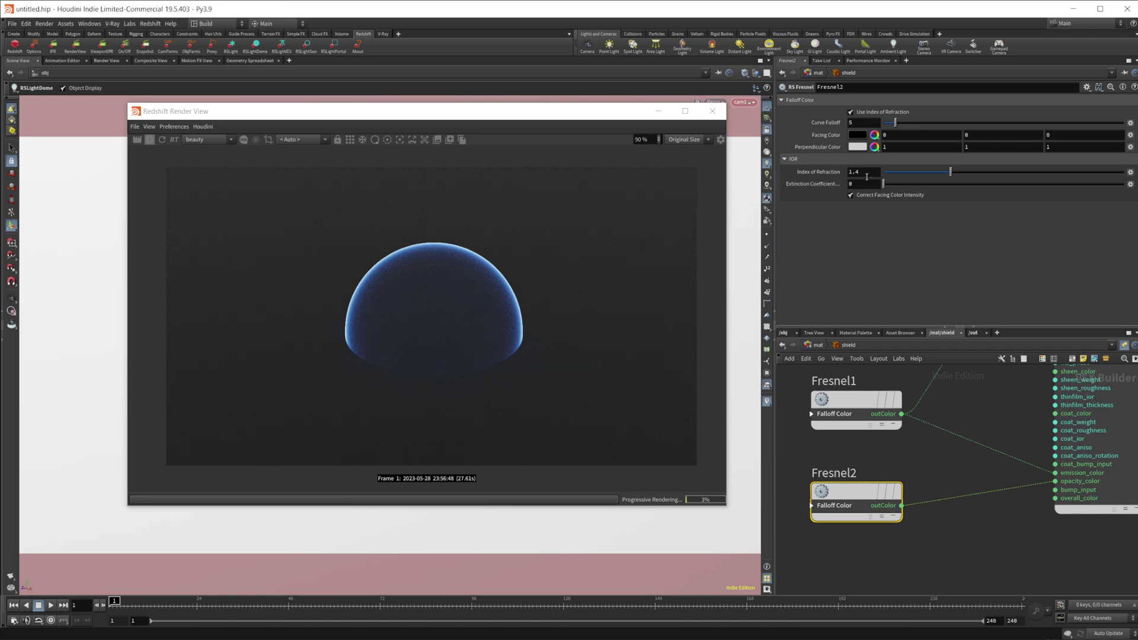
Step: Test Fresnel2 index of refraction around 1.08 and 1.47, then set it to 3
left_click_drag(952, 172, 937, 179)
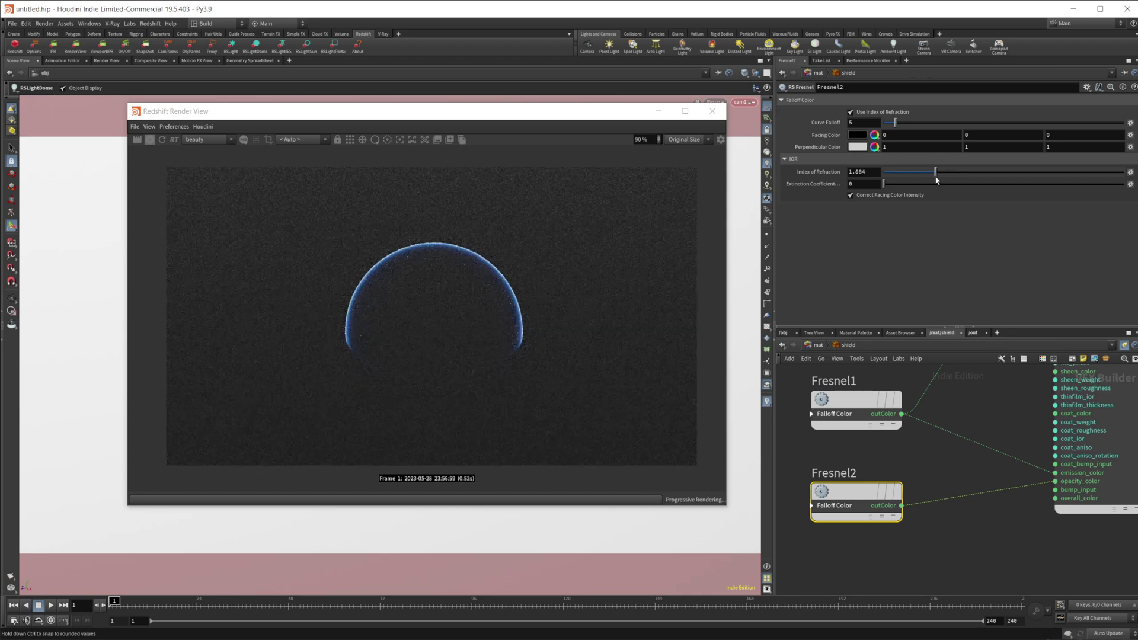
right_click_drag(394, 340, 480, 340, "alt")
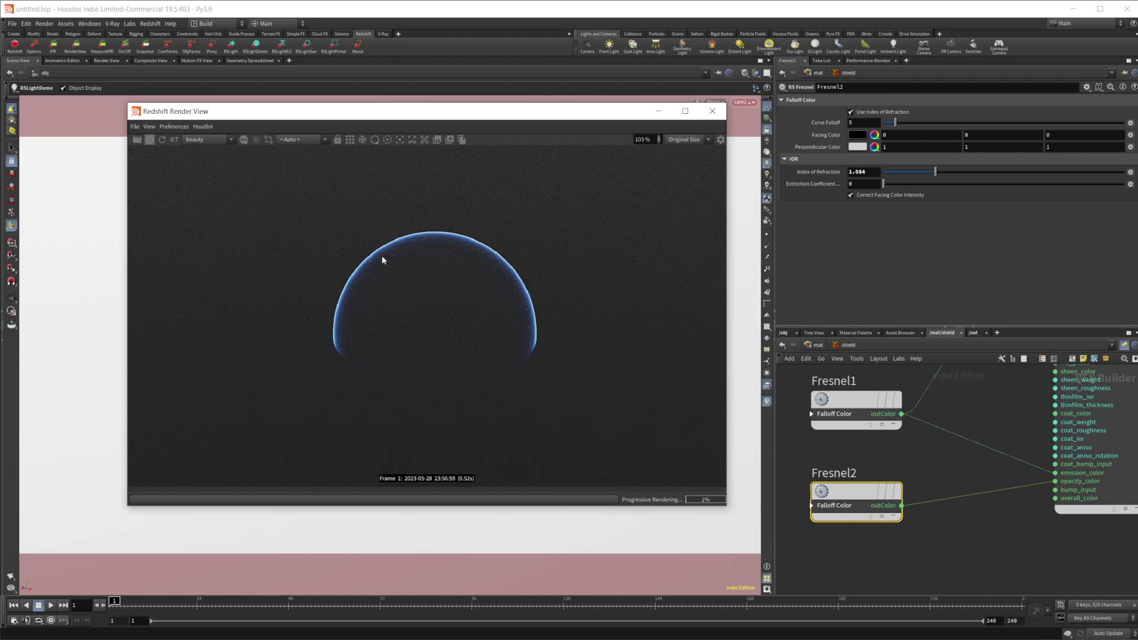
left_click_drag(936, 172, 974, 175)
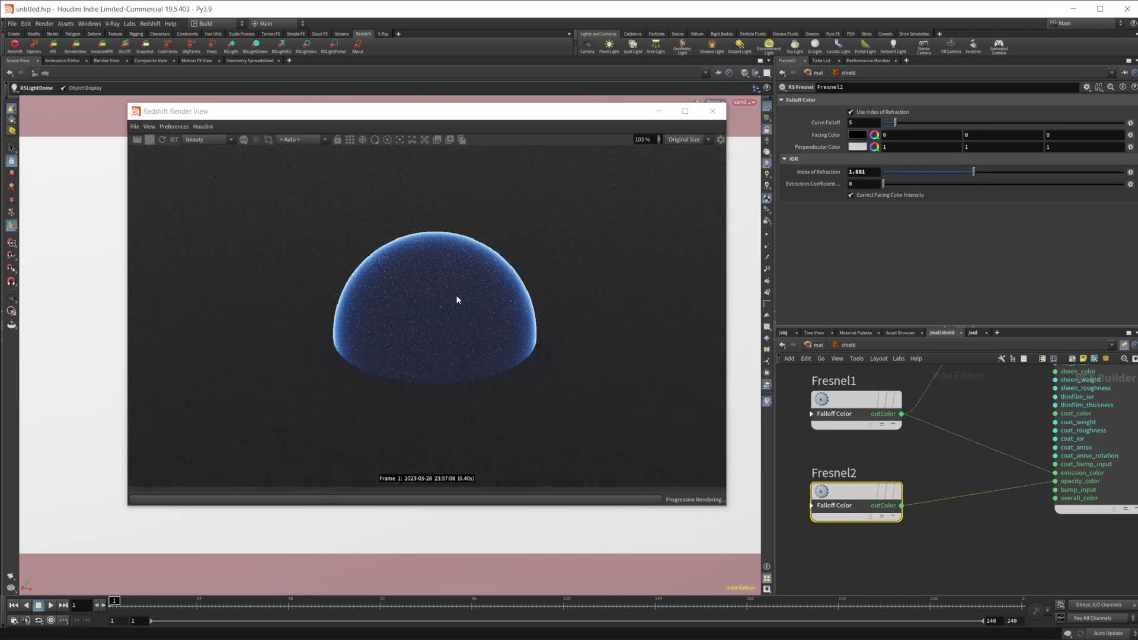
left_click_drag(869, 173, 735, 172)
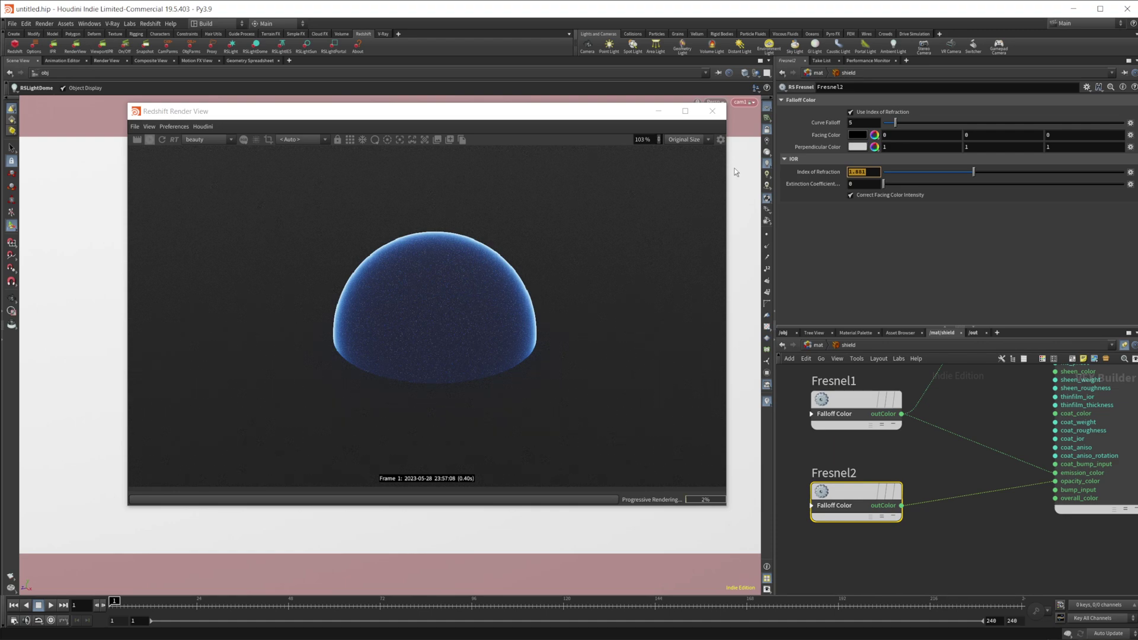
type("3")
key("Return")
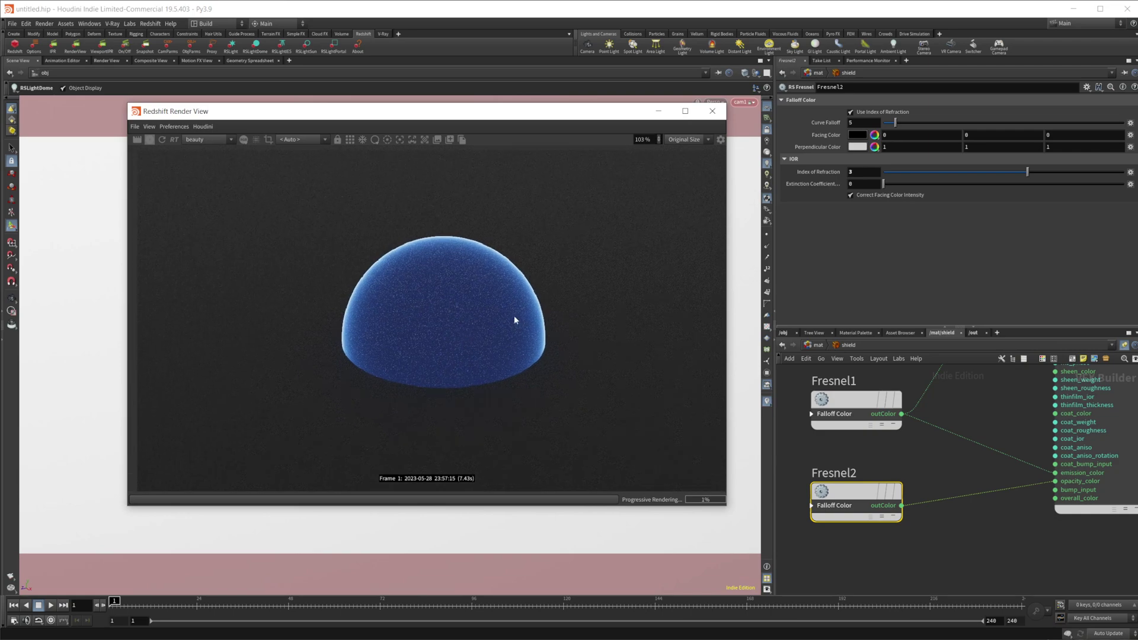
left_click_drag(570, 114, 850, 89)
left_click_drag(270, 345, 313, 368, "alt")
right_click_drag(312, 368, 521, 398, "alt")
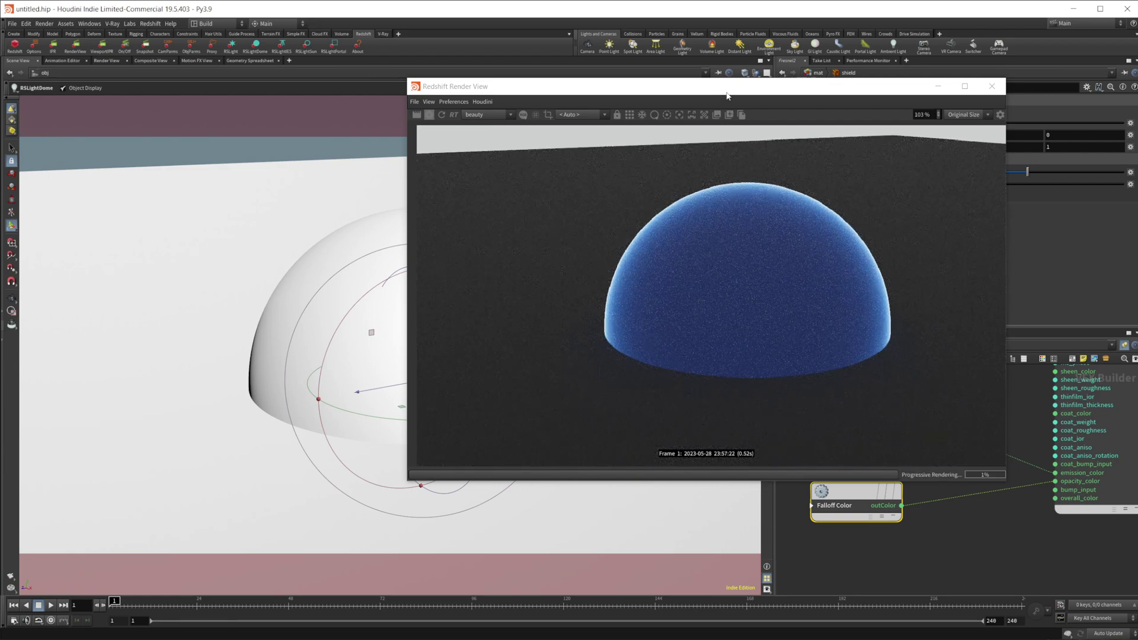
Step: Move the render window aside and switch the network pane to the /obj level
left_click_drag(728, 88, 410, 112)
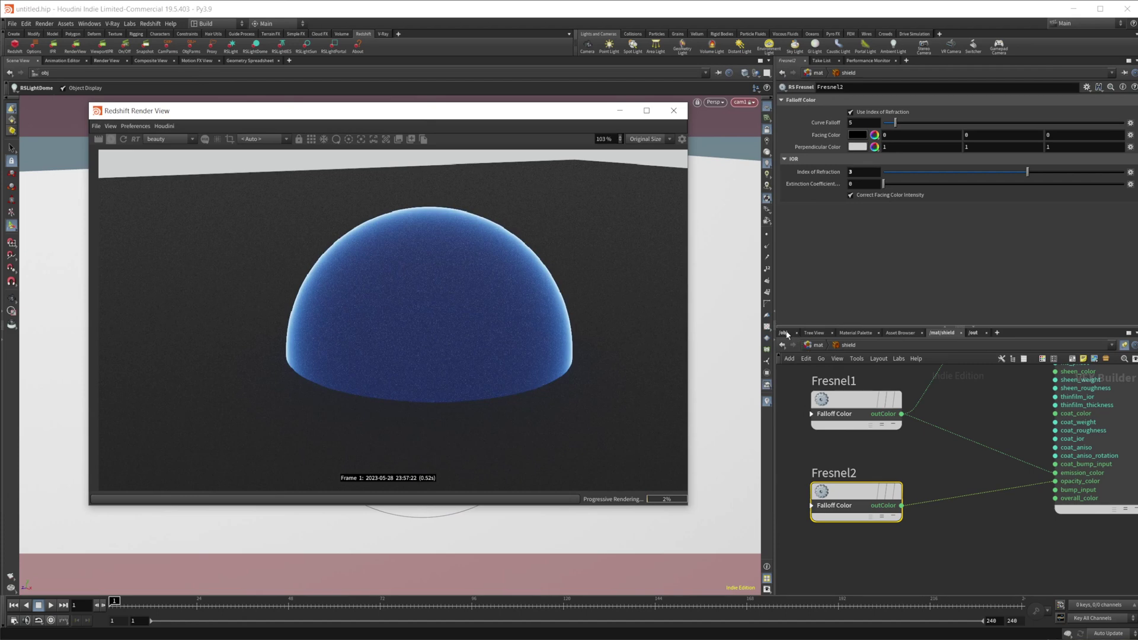
left_click(112, 142)
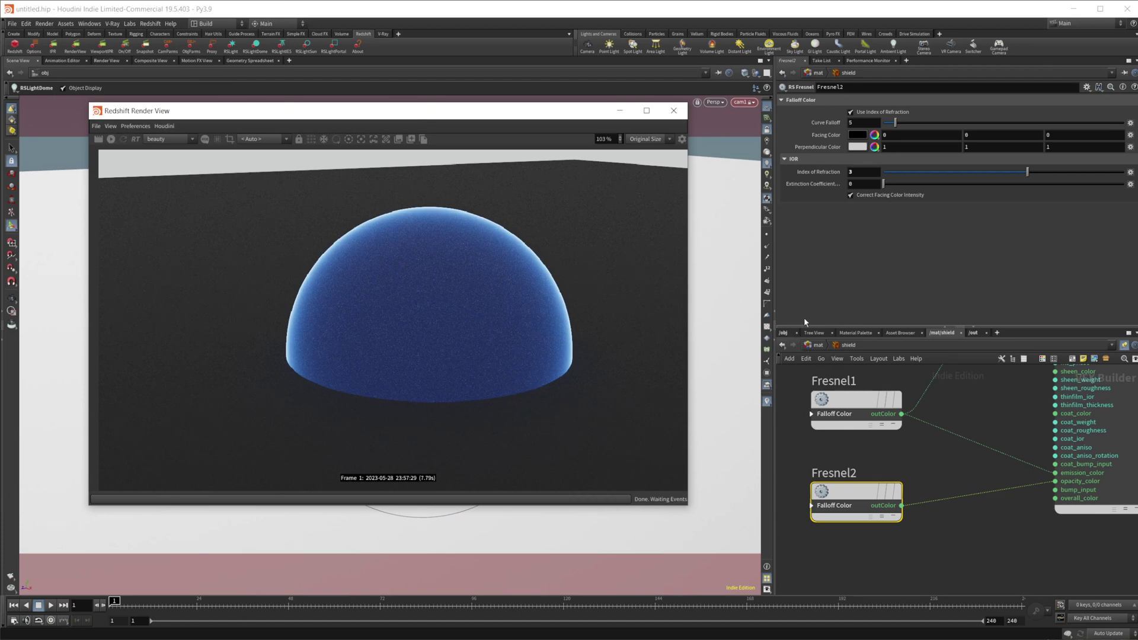
left_click(785, 334)
middle_click_drag(929, 472, 984, 510)
left_click_drag(861, 433, 865, 416)
key("Tab")
mouse_move(869, 449)
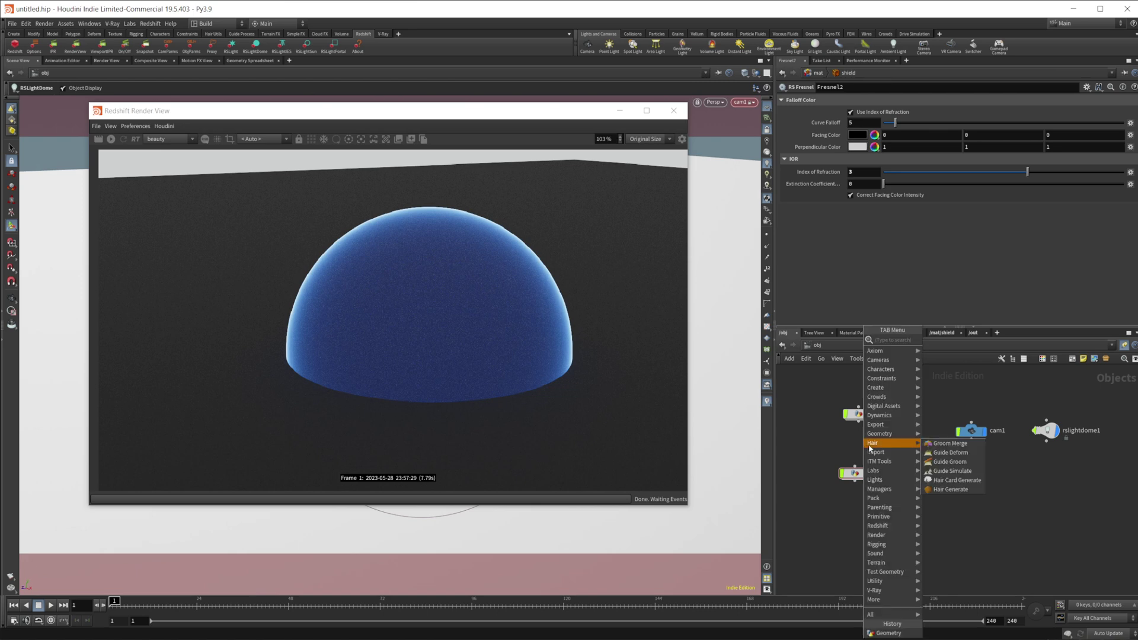
key("Escape")
Step: Enter geo2 and add a Sphere node beside material1
double_click(852, 473)
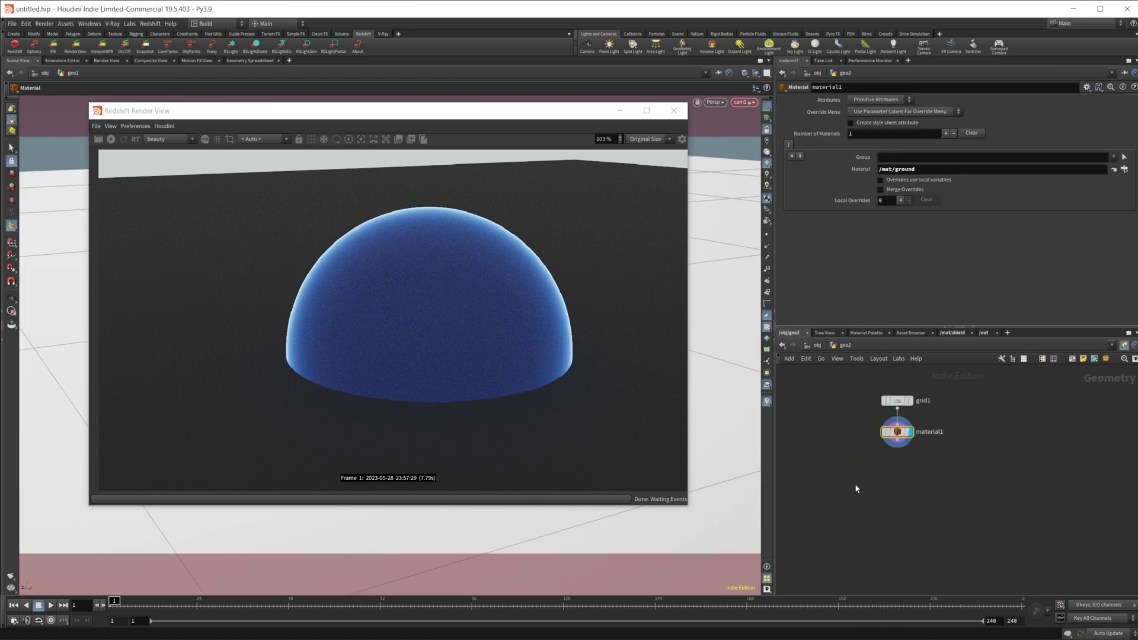
key("Tab")
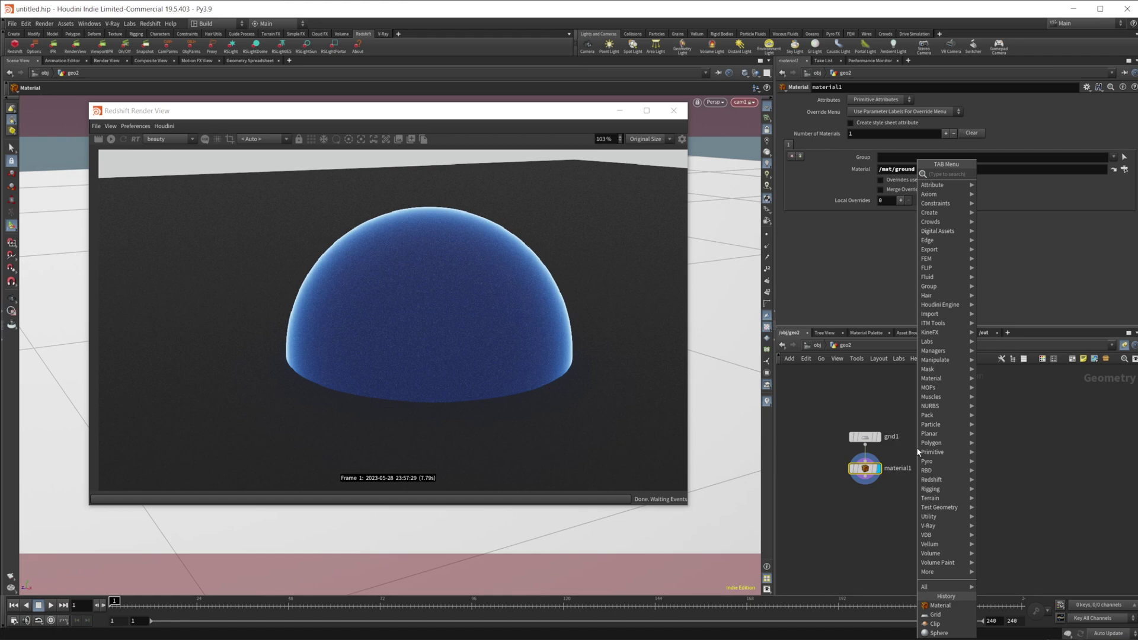
type("sphe")
key("Return")
left_click(939, 446)
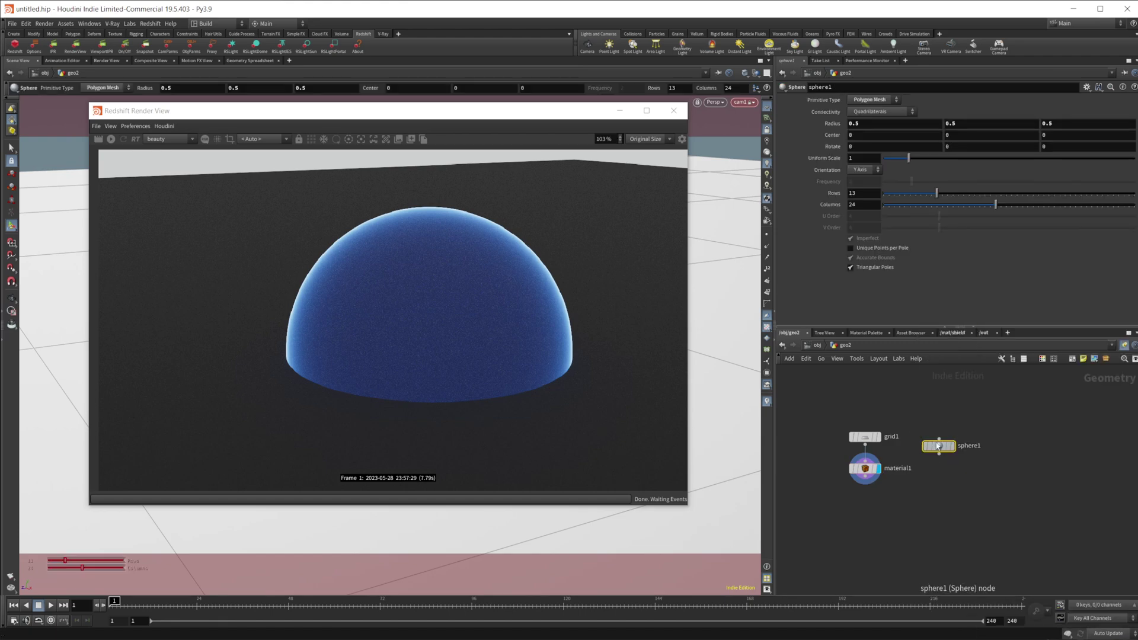
left_click_drag(873, 474, 873, 531)
Step: Add a Merge node under grid1, combining grid1 and sphere1 above material1
key("Tab")
type("mer")
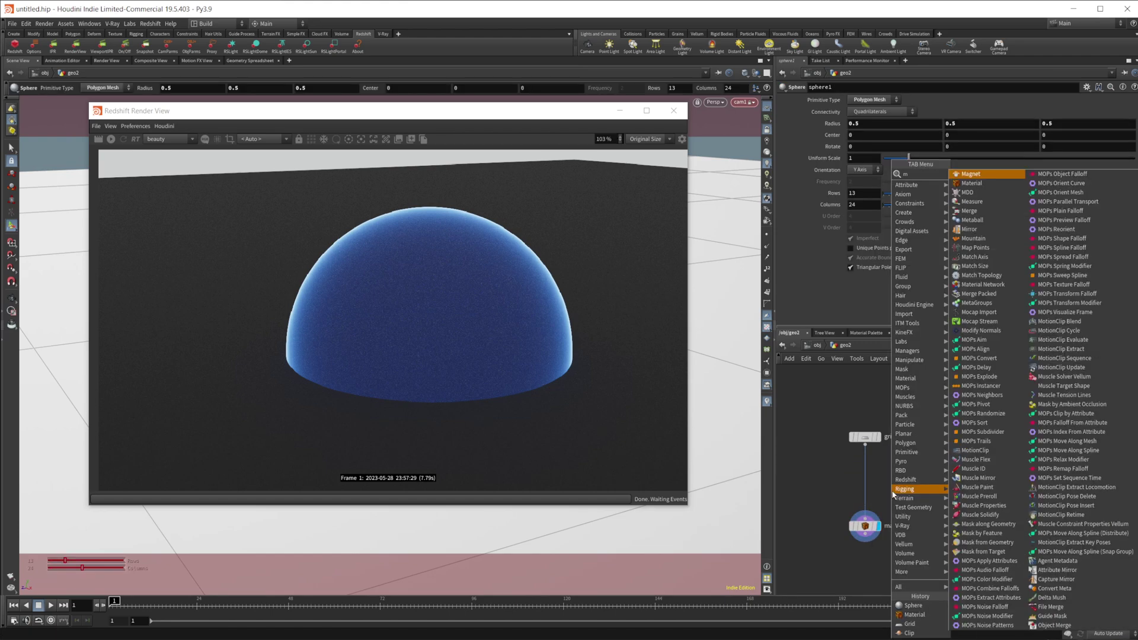
key("Return")
left_click(893, 492)
left_click_drag(865, 445, 892, 483)
left_click_drag(940, 455, 862, 492)
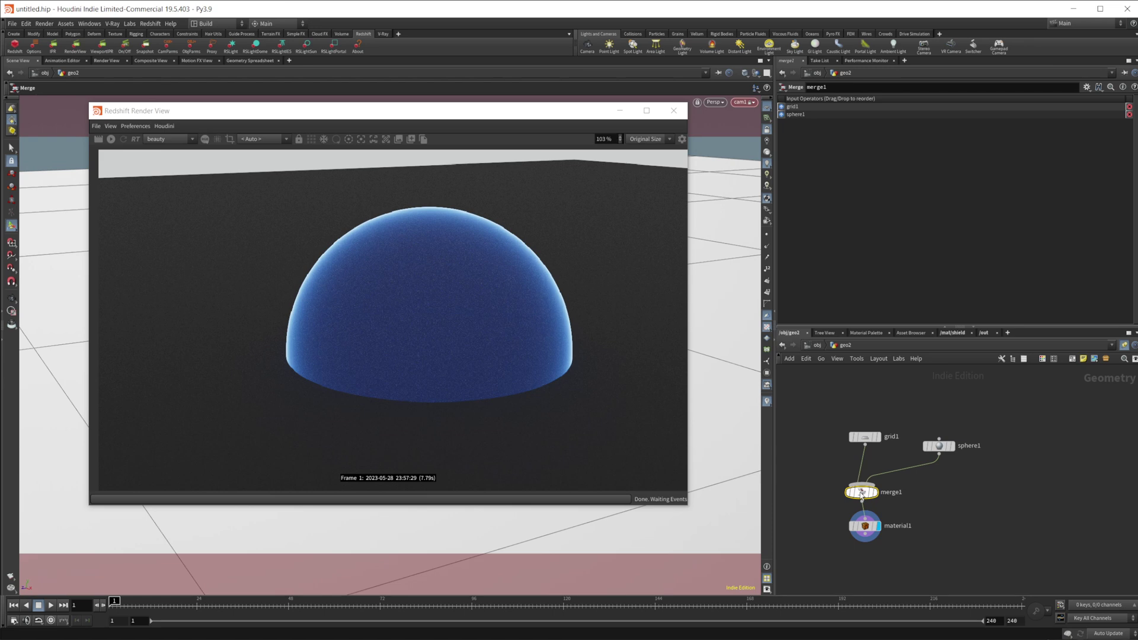
left_click(620, 111)
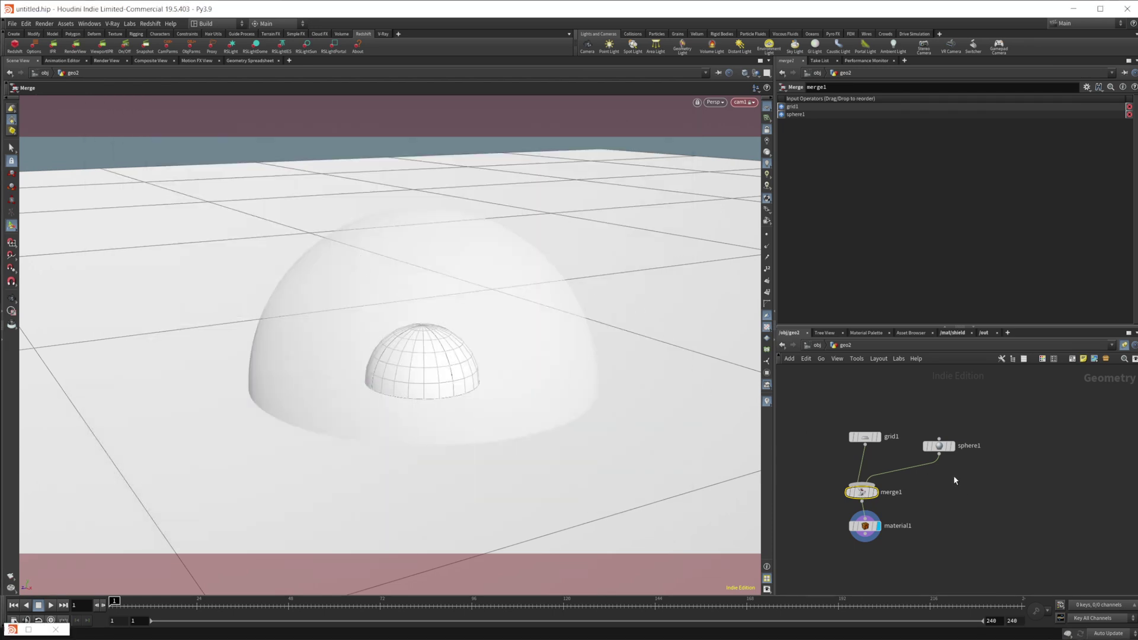
Step: Set sphere1's primitive type to Polygon
left_click(939, 446)
left_click(872, 100)
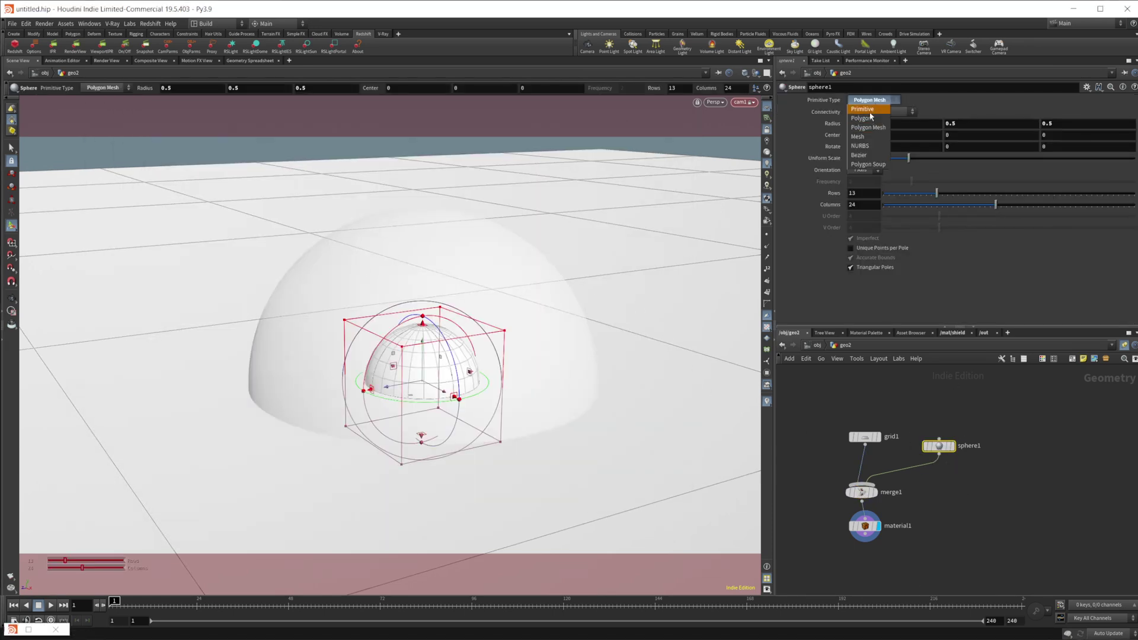
left_click(863, 118)
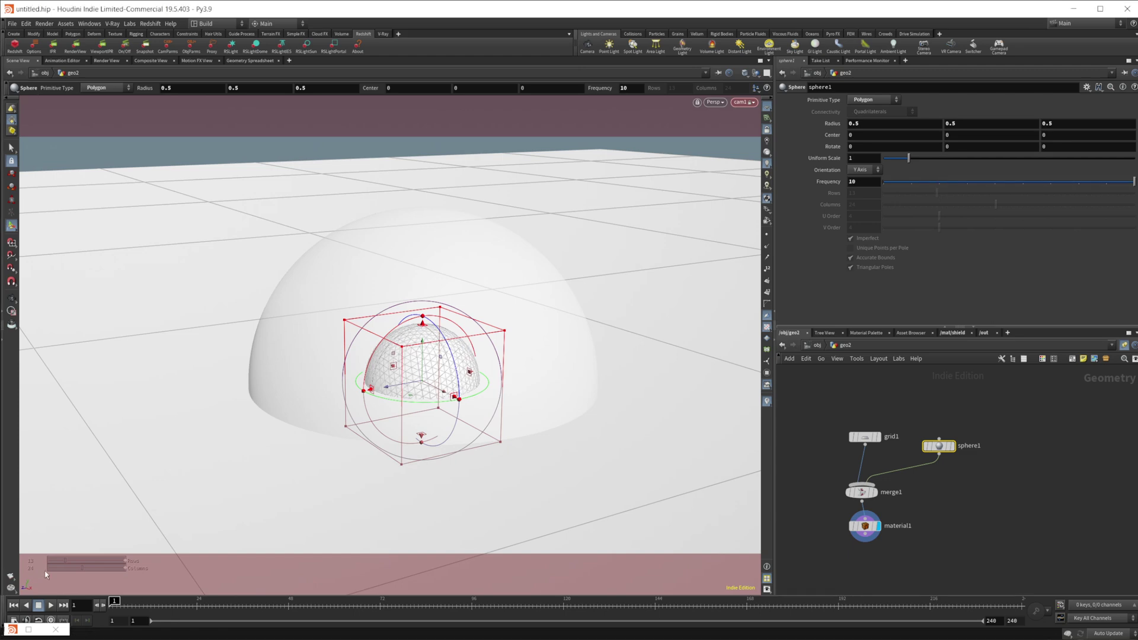
Step: Restore the Redshift Render View over the viewport and re-render the scene
left_click(20, 631)
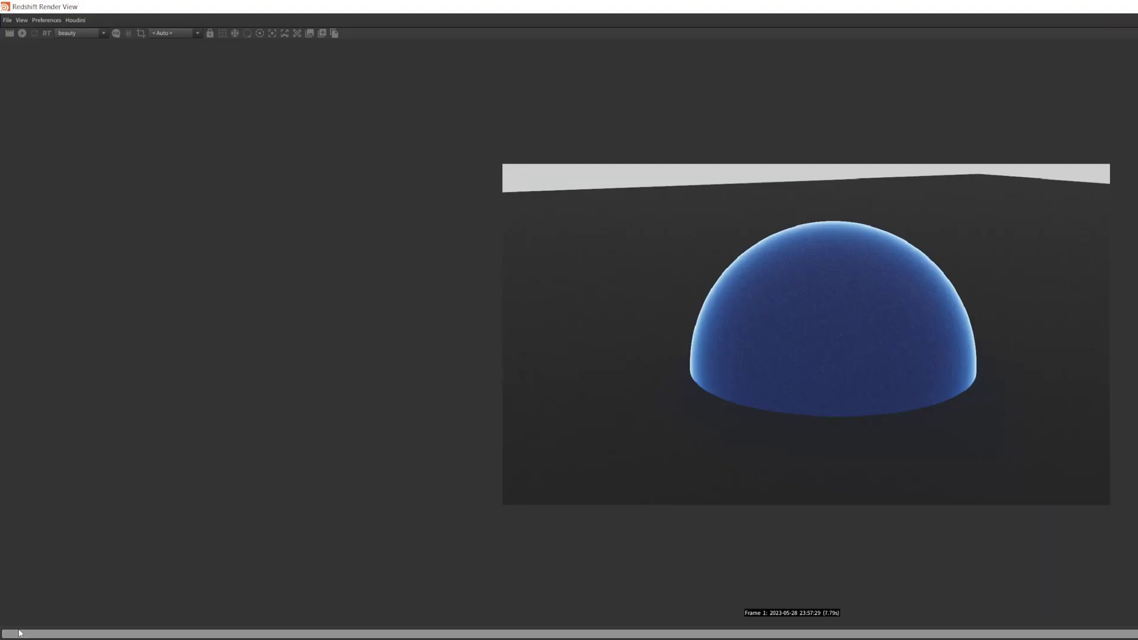
left_click_drag(677, 7, 430, 130)
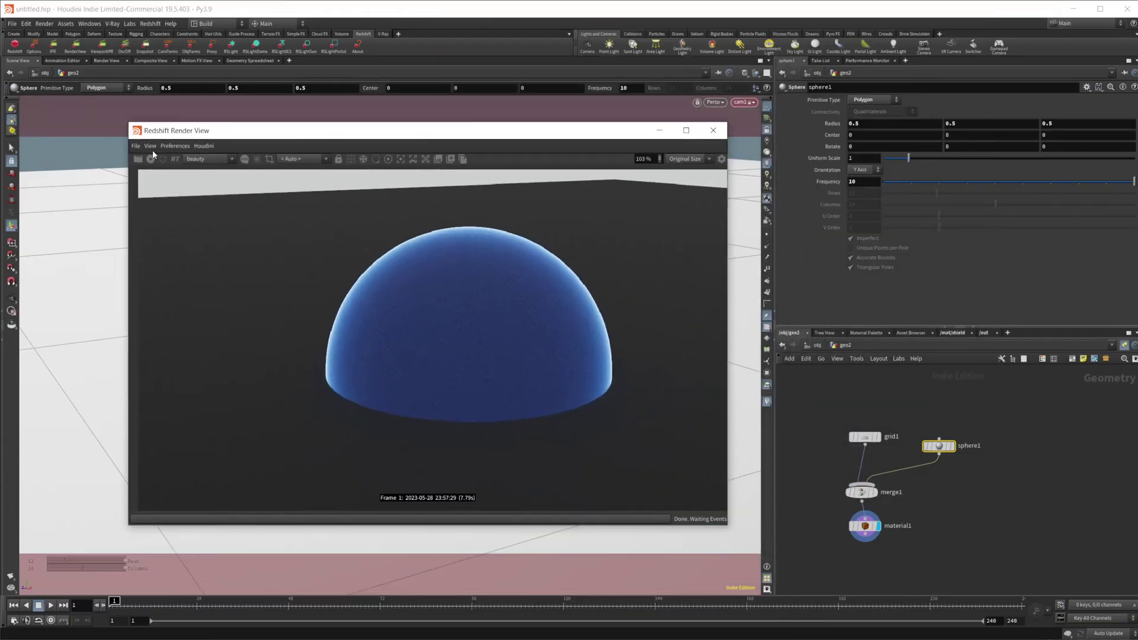
left_click(152, 156)
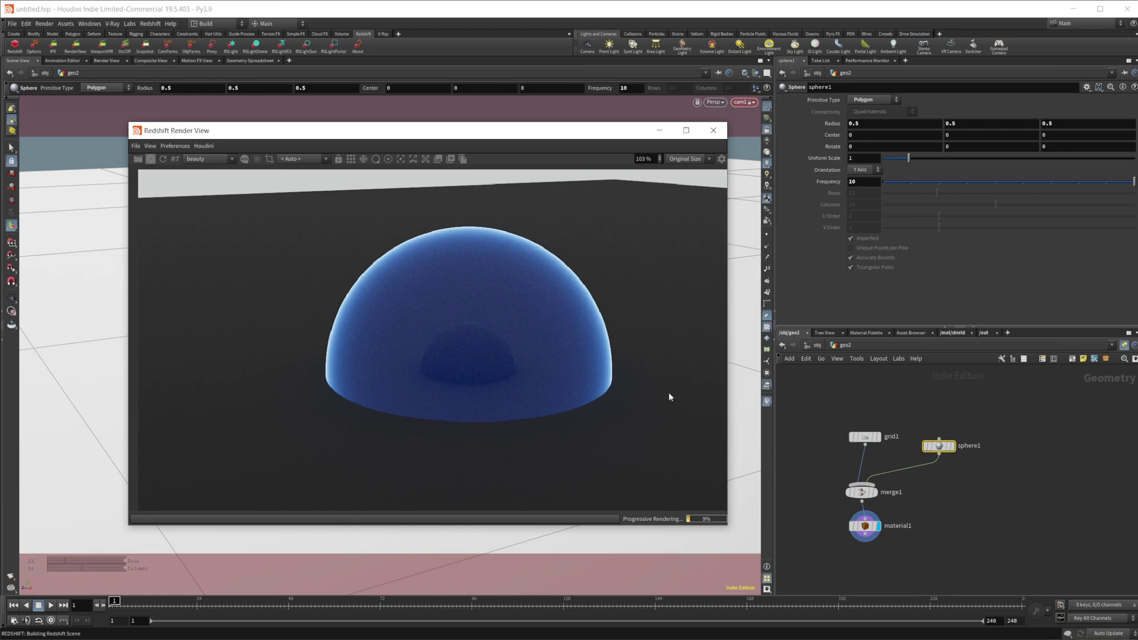
left_click(954, 334)
Step: Compare Fresnel2 index of refraction above 3 and near 2.16, then set it to 3
middle_click_drag(915, 448, 910, 474)
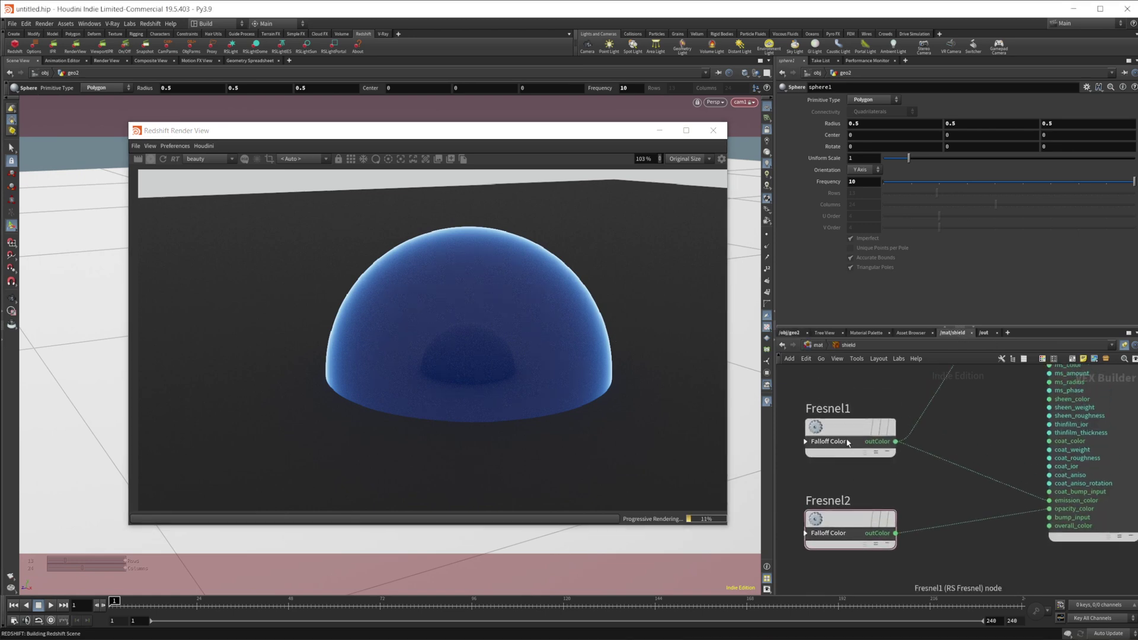
left_click(845, 440)
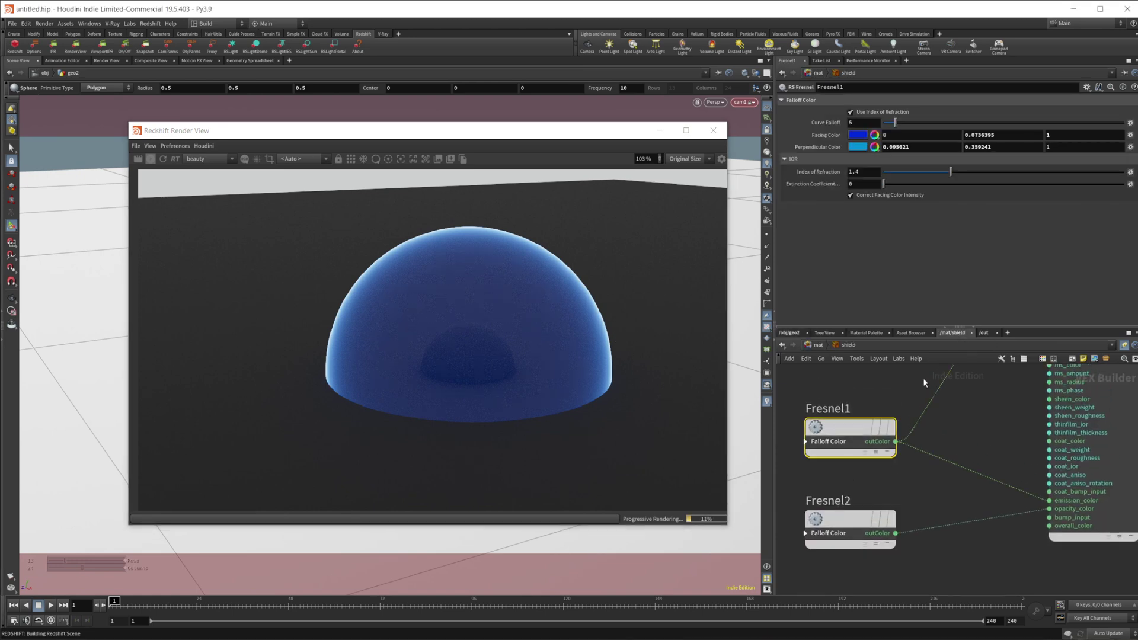
left_click(853, 520)
left_click_drag(1029, 172, 1078, 176)
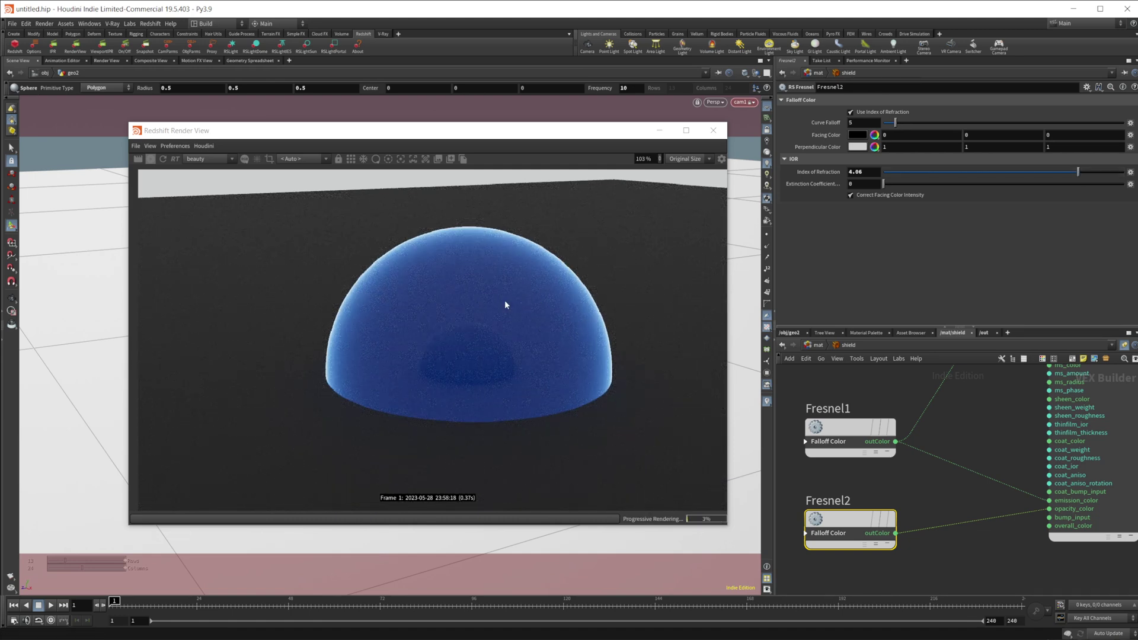
left_click_drag(1078, 172, 968, 175)
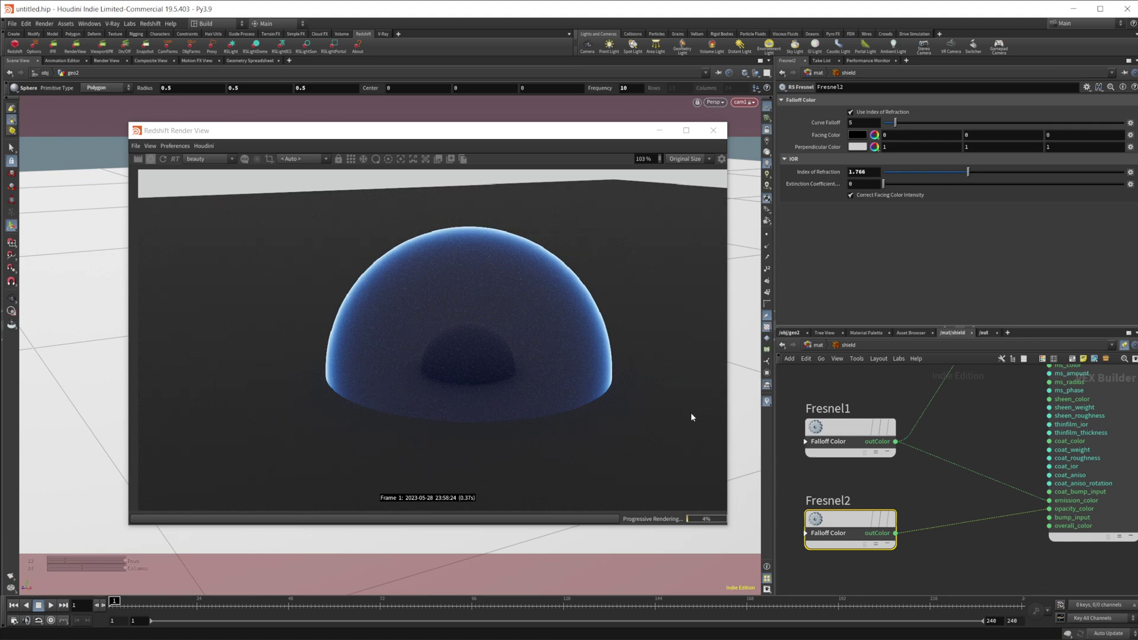
left_click_drag(873, 173, 782, 180)
type("3")
key("Return")
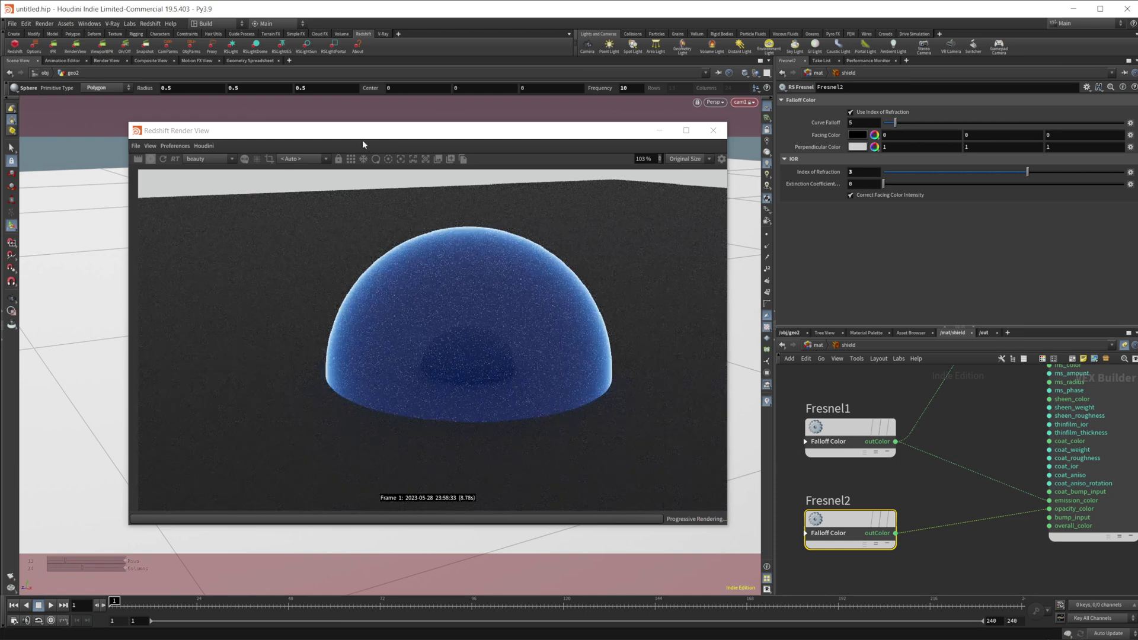